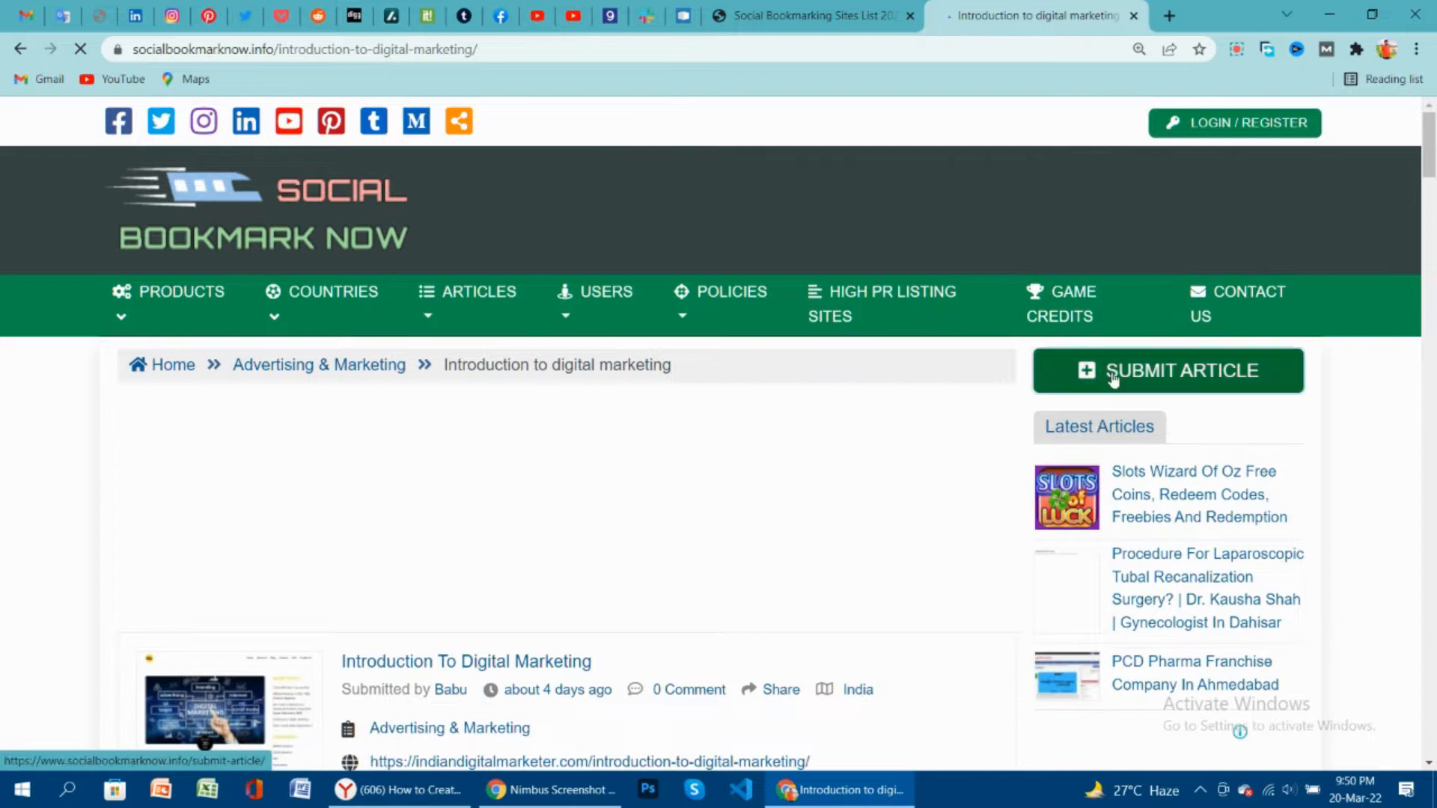
Open the Submit Article page, which says you must be logged in to submit.
{"action": "left_click", "coordinate": [1115, 355]}
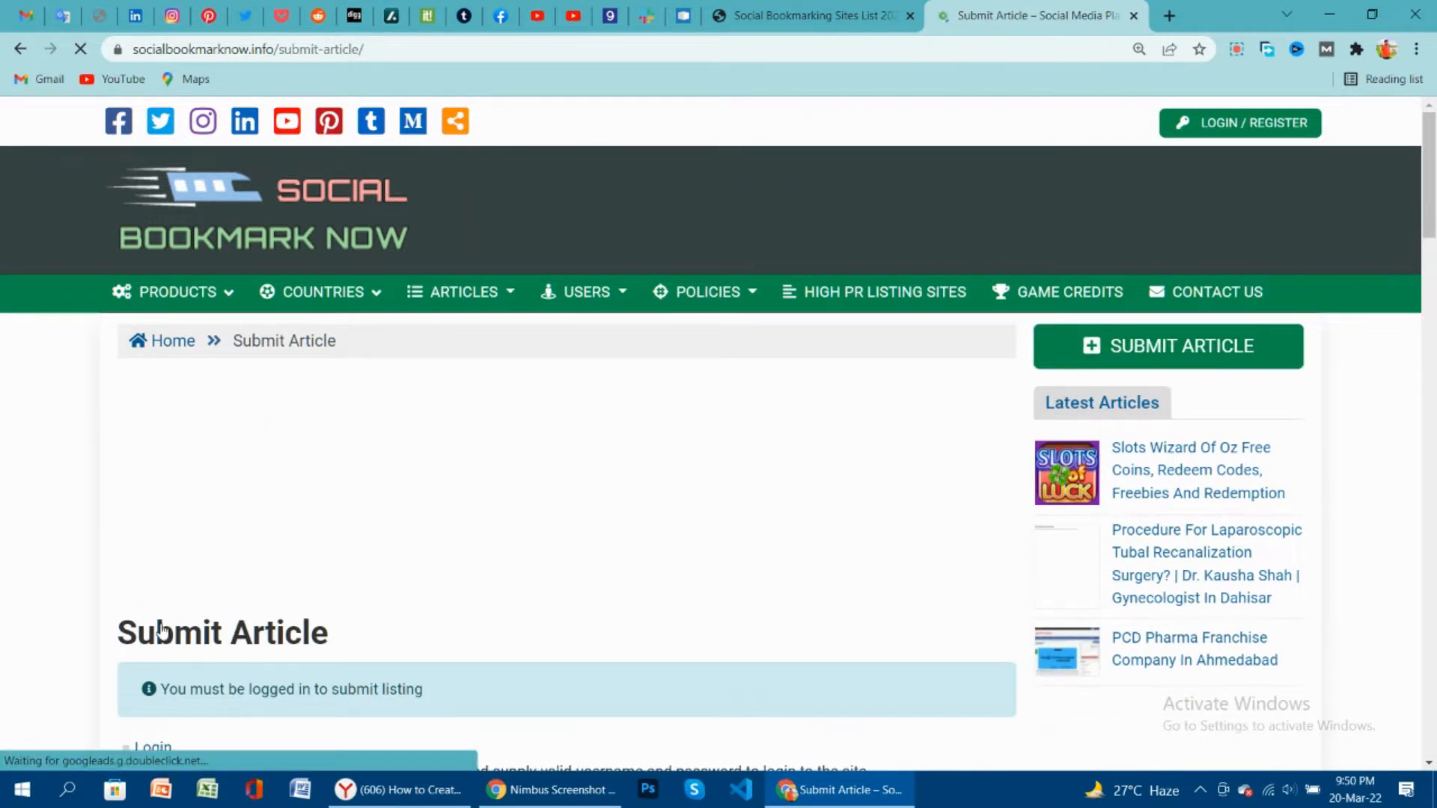
Scroll down the Submit Article page and follow the Register link to the sign-up form.
{"action": "scroll", "coordinate": [163, 630], "scroll_direction": "down", "scroll_amount": 3}
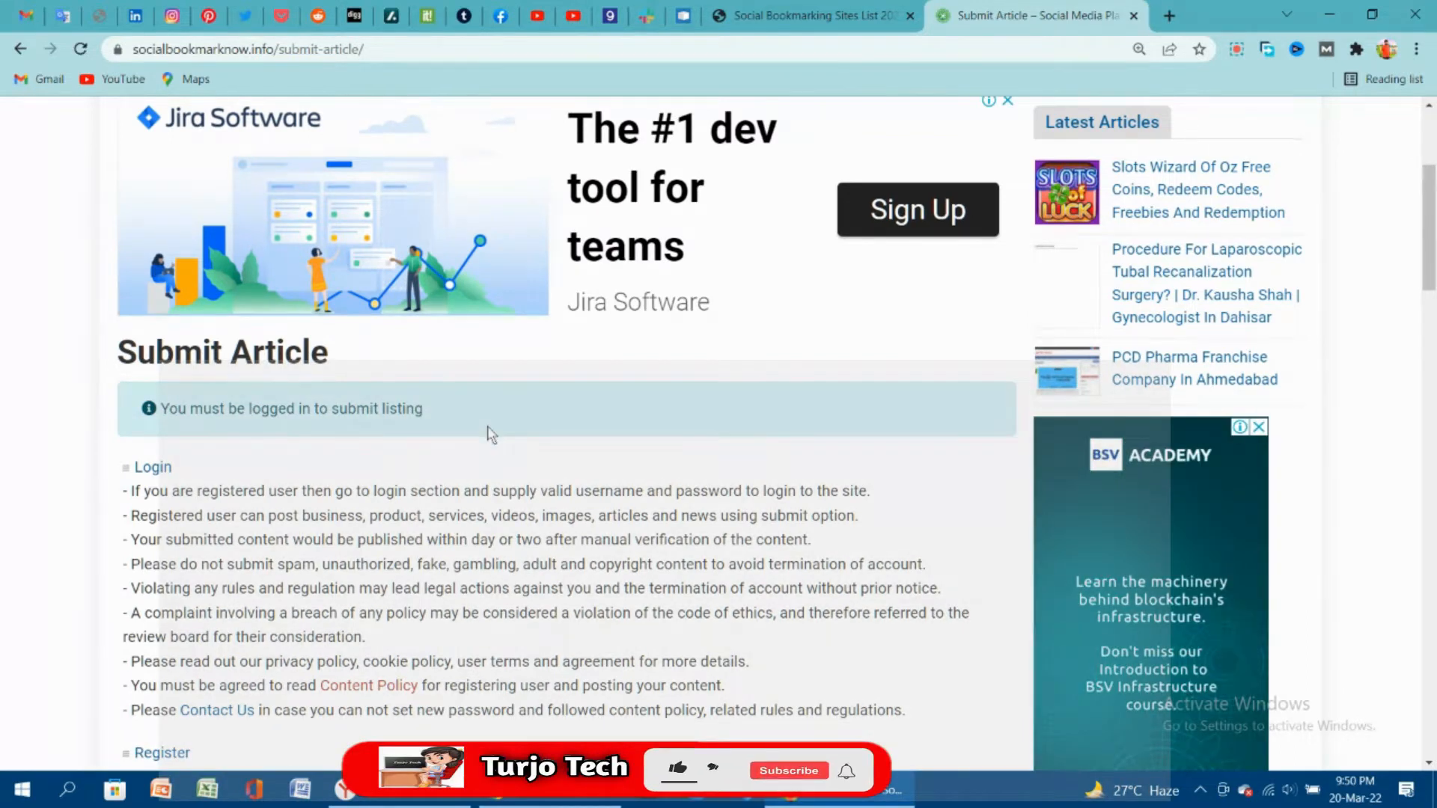
{"action": "scroll", "coordinate": [487, 427], "scroll_direction": "down", "scroll_amount": 3}
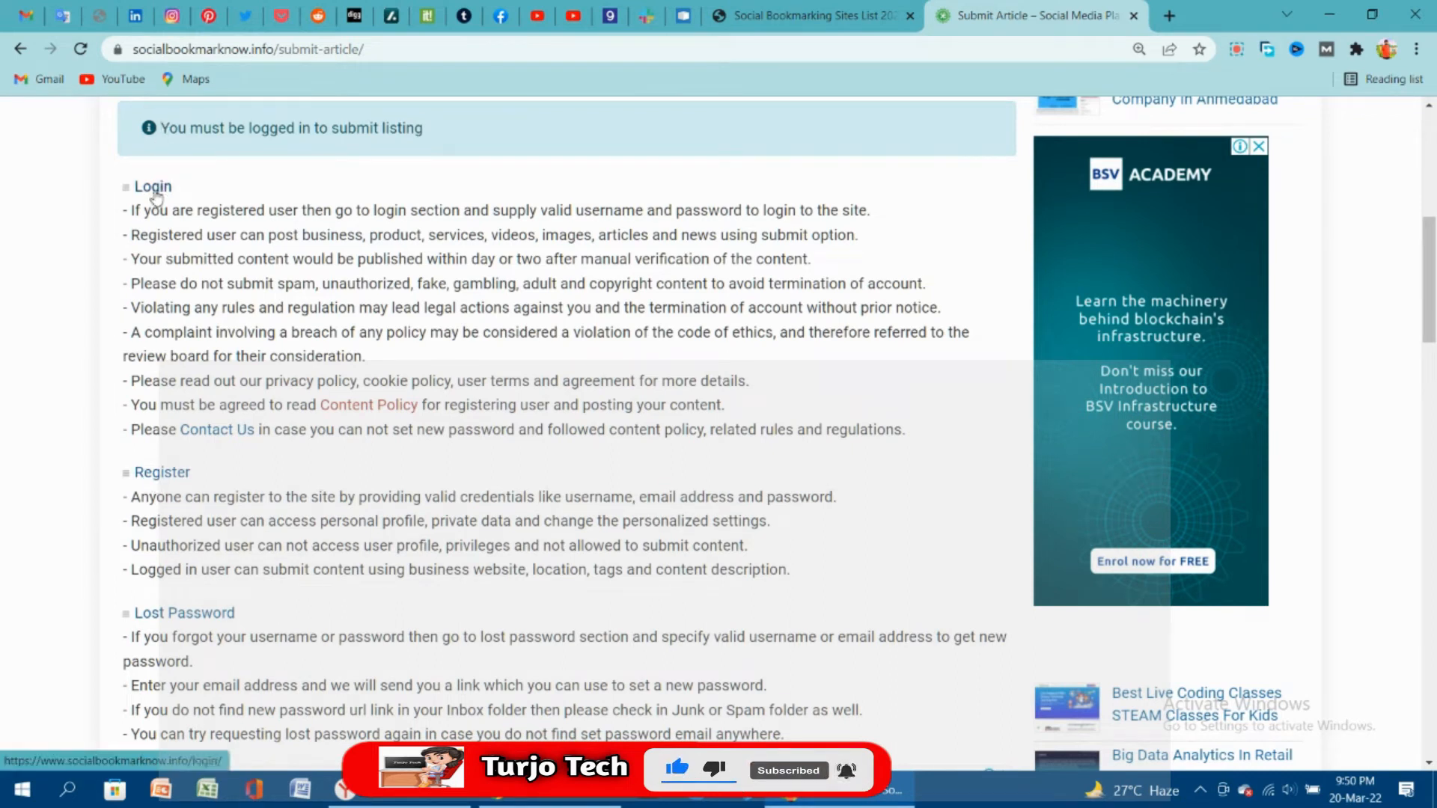
{"action": "left_click", "coordinate": [167, 475]}
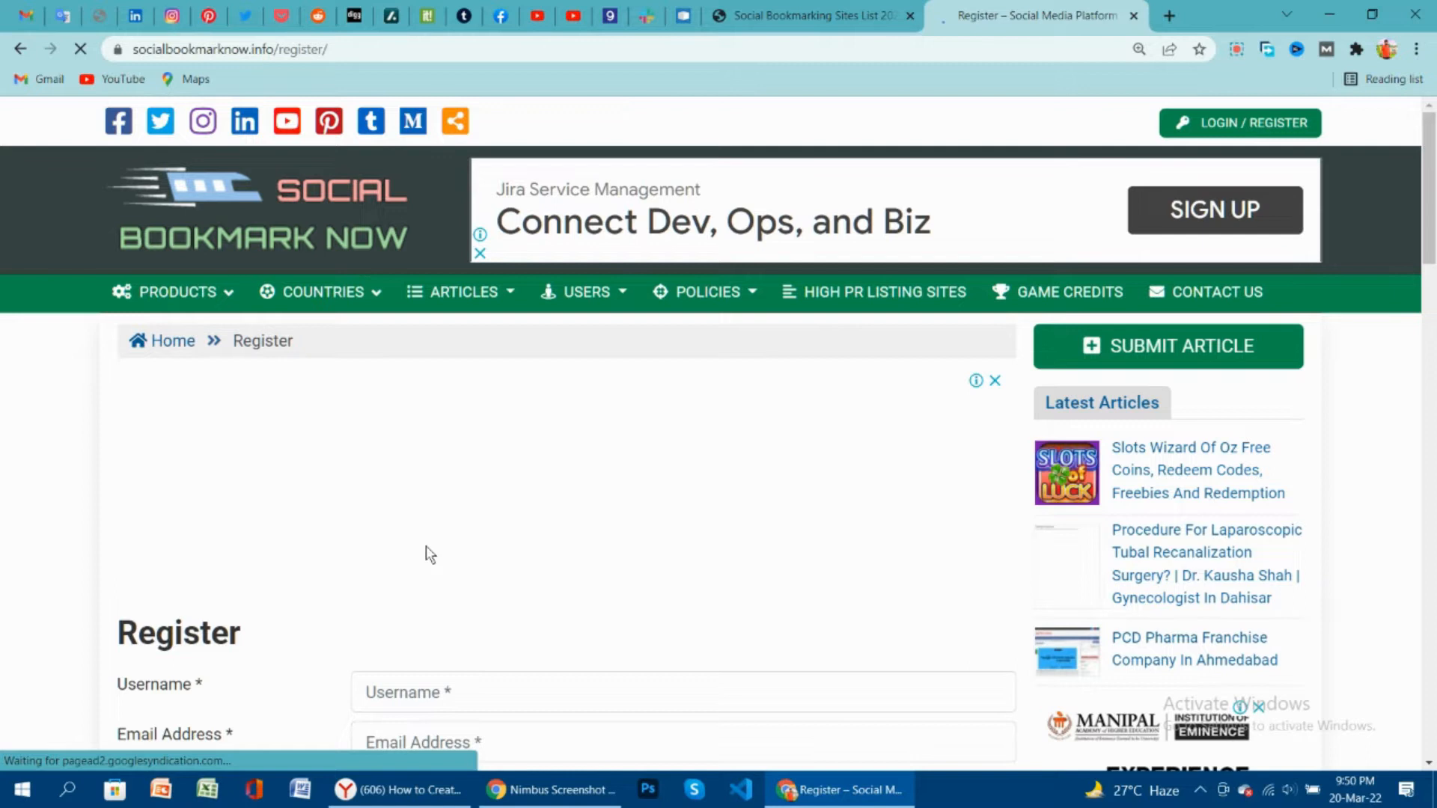
Autofill the saved e-mail address into both the Username and Email Address fields.
{"action": "scroll", "coordinate": [431, 591], "scroll_direction": "down", "scroll_amount": 6}
{"action": "scroll", "coordinate": [439, 537], "scroll_direction": "up", "scroll_amount": 2}
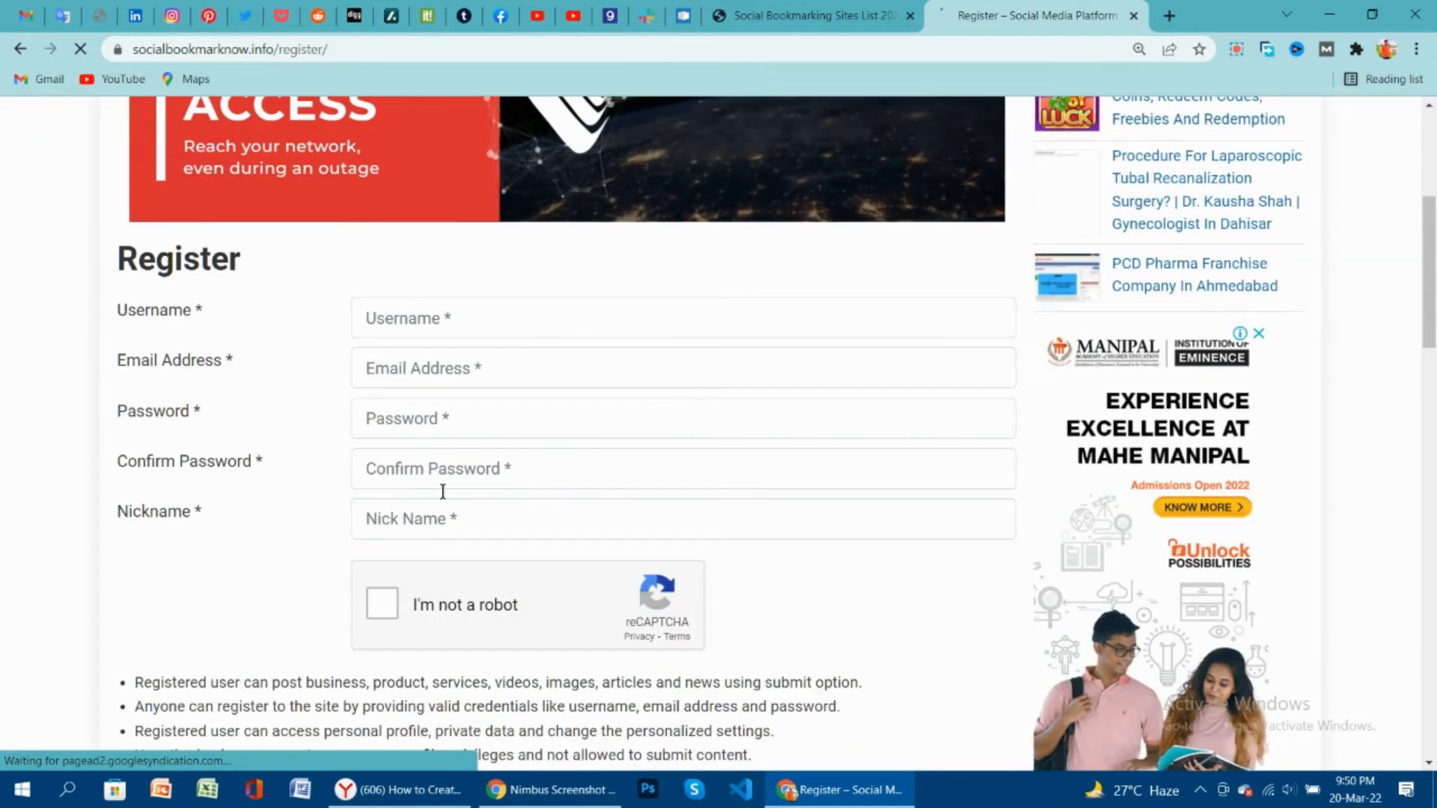
{"action": "left_click", "coordinate": [450, 323]}
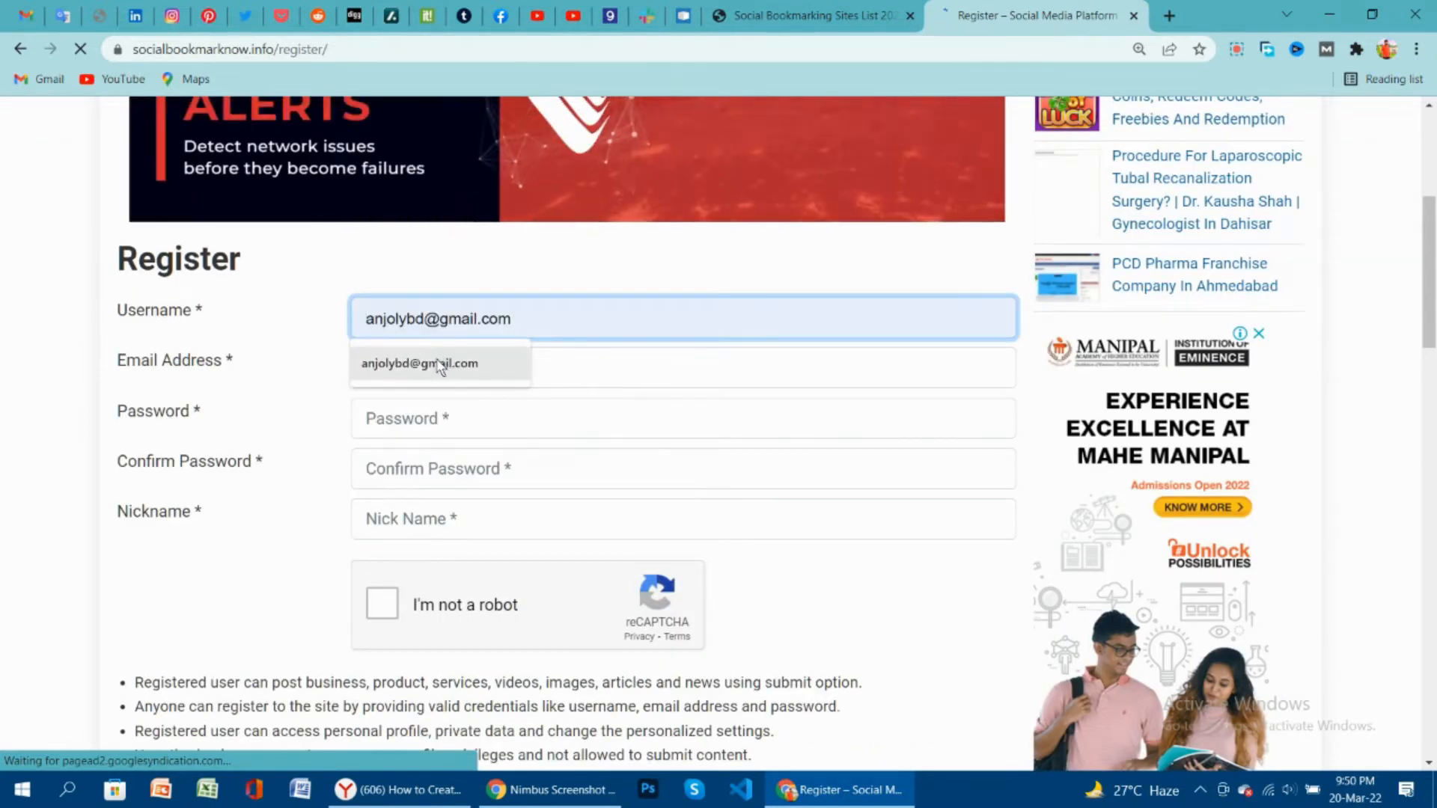
{"action": "left_click", "coordinate": [417, 362]}
{"action": "left_click", "coordinate": [445, 379]}
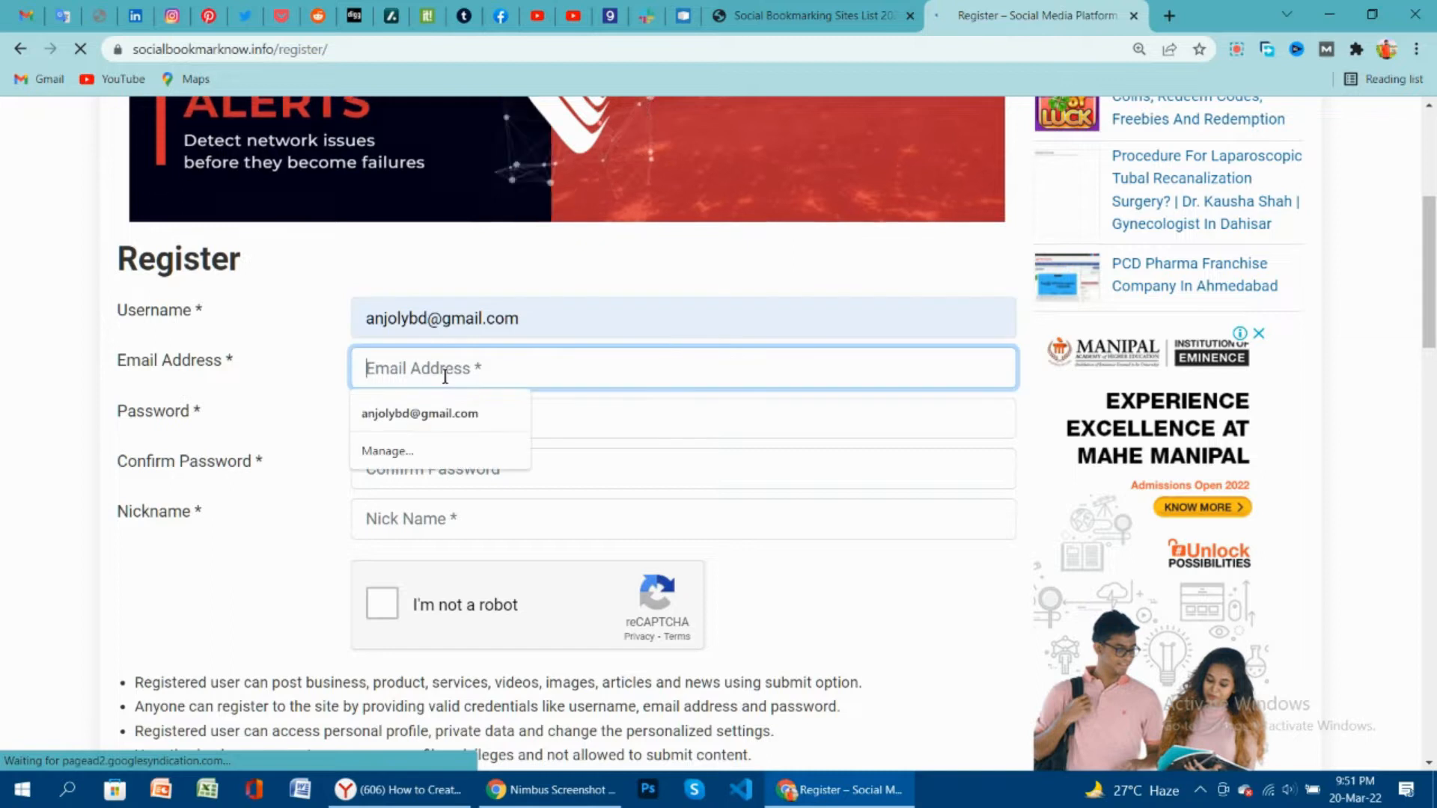
{"action": "left_click", "coordinate": [441, 416]}
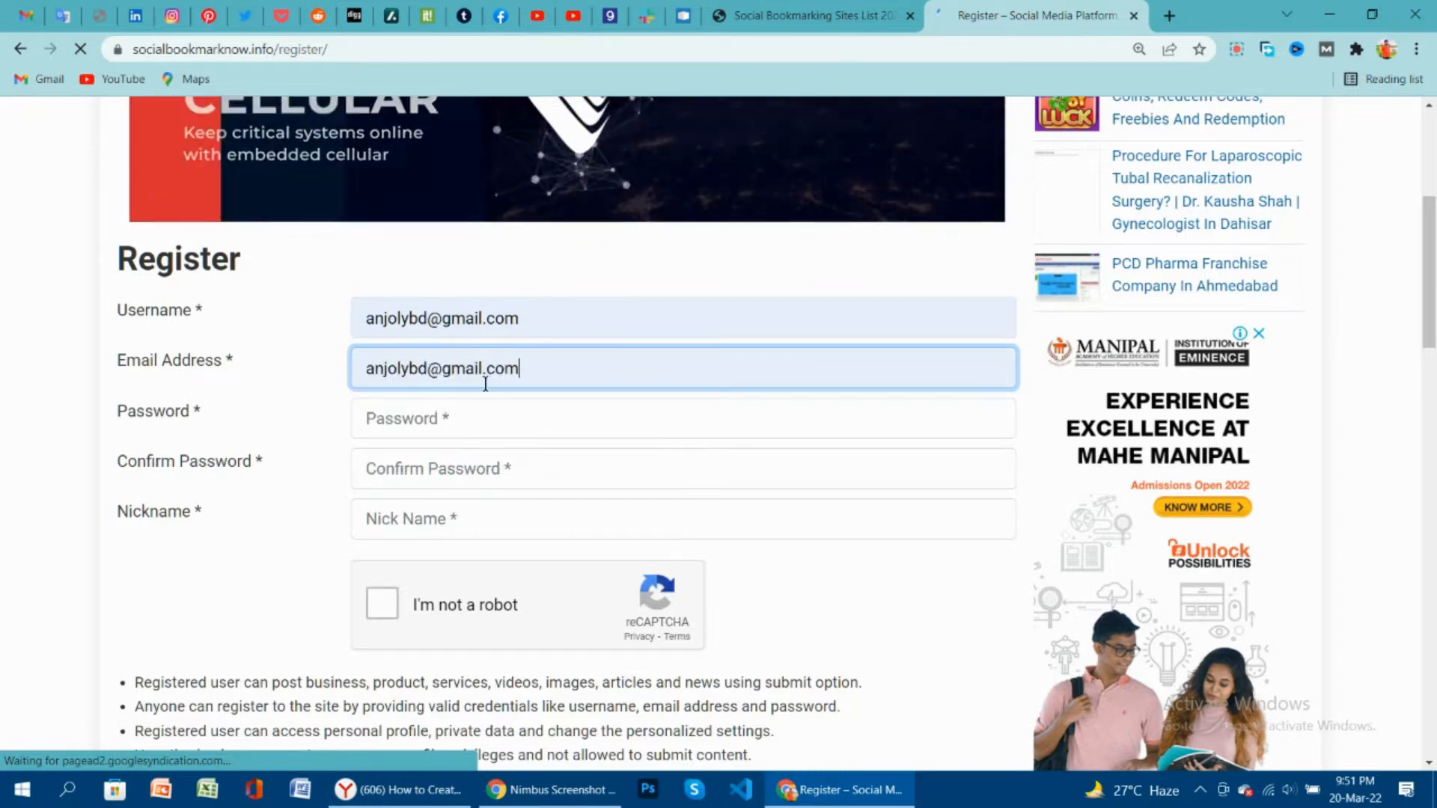
Replace the username with the user's full name.
{"action": "left_click_drag", "start_coordinate": [520, 318], "coordinate": [409, 318]}
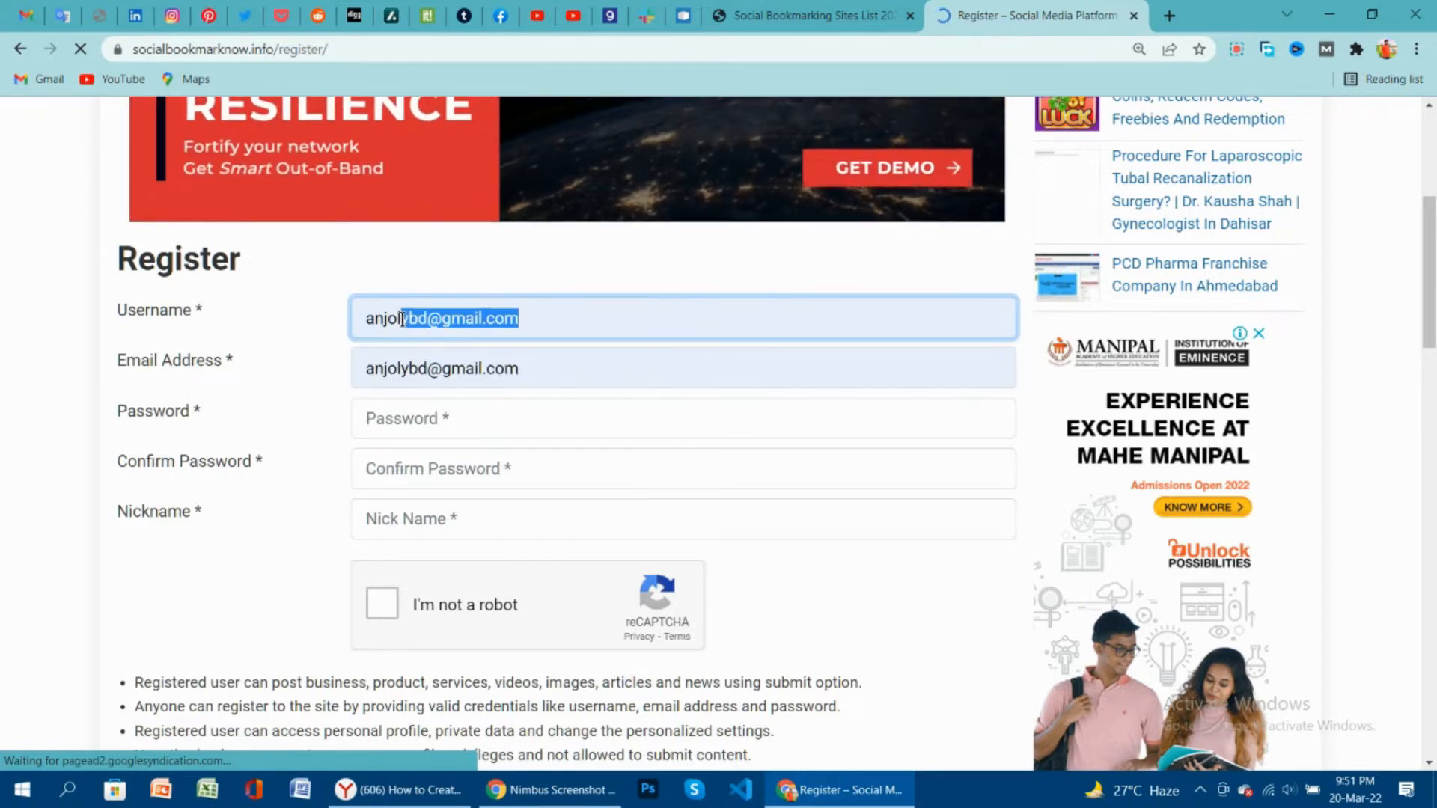
{"action": "key", "text": "BackSpace"}
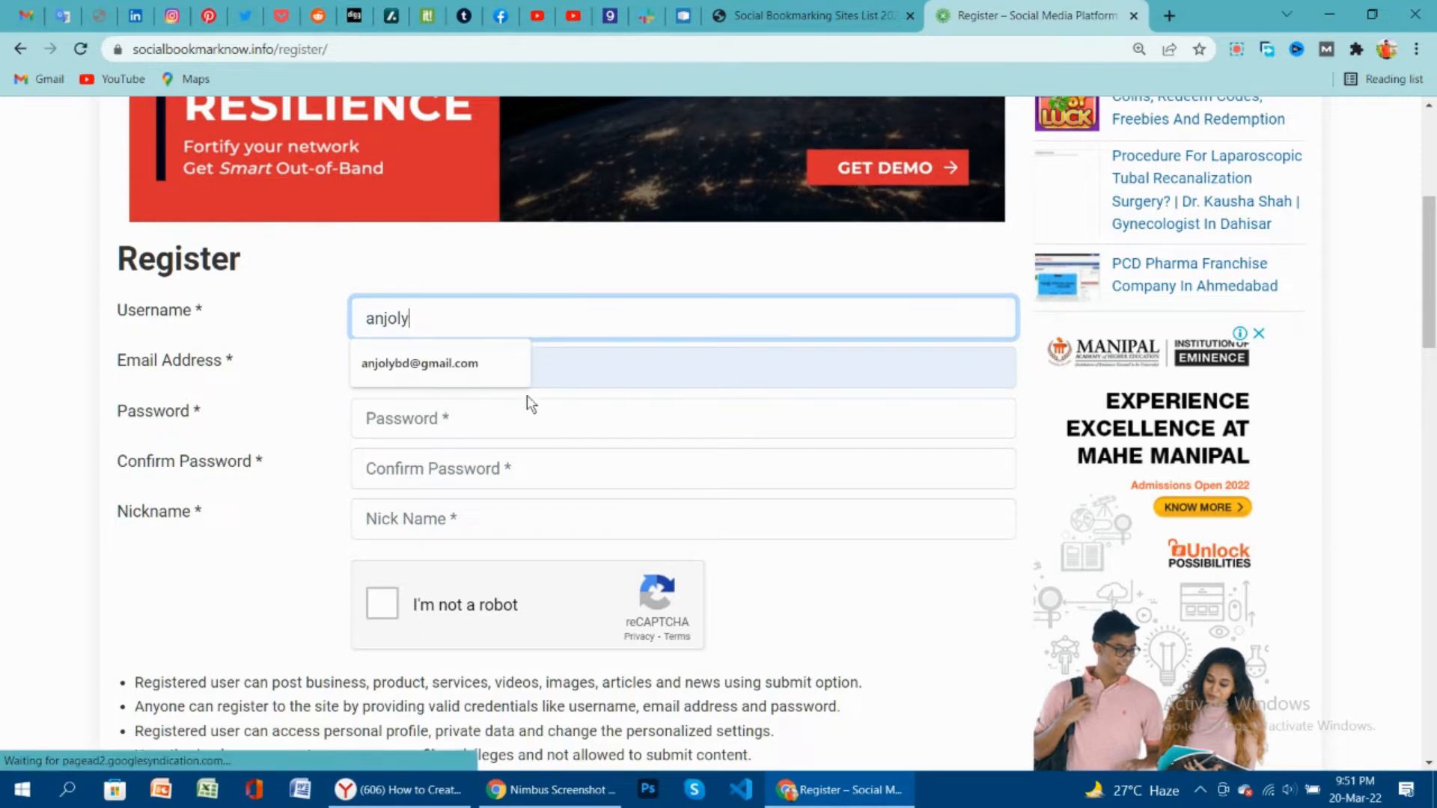
{"action": "key", "text": "BackSpace"}
{"action": "key", "text": "BackSpace"}
{"action": "key", "text": "BackSpace"}
{"action": "key", "text": "BackSpace"}
{"action": "key", "text": "BackSpace"}
{"action": "key", "text": "BackSpace"}
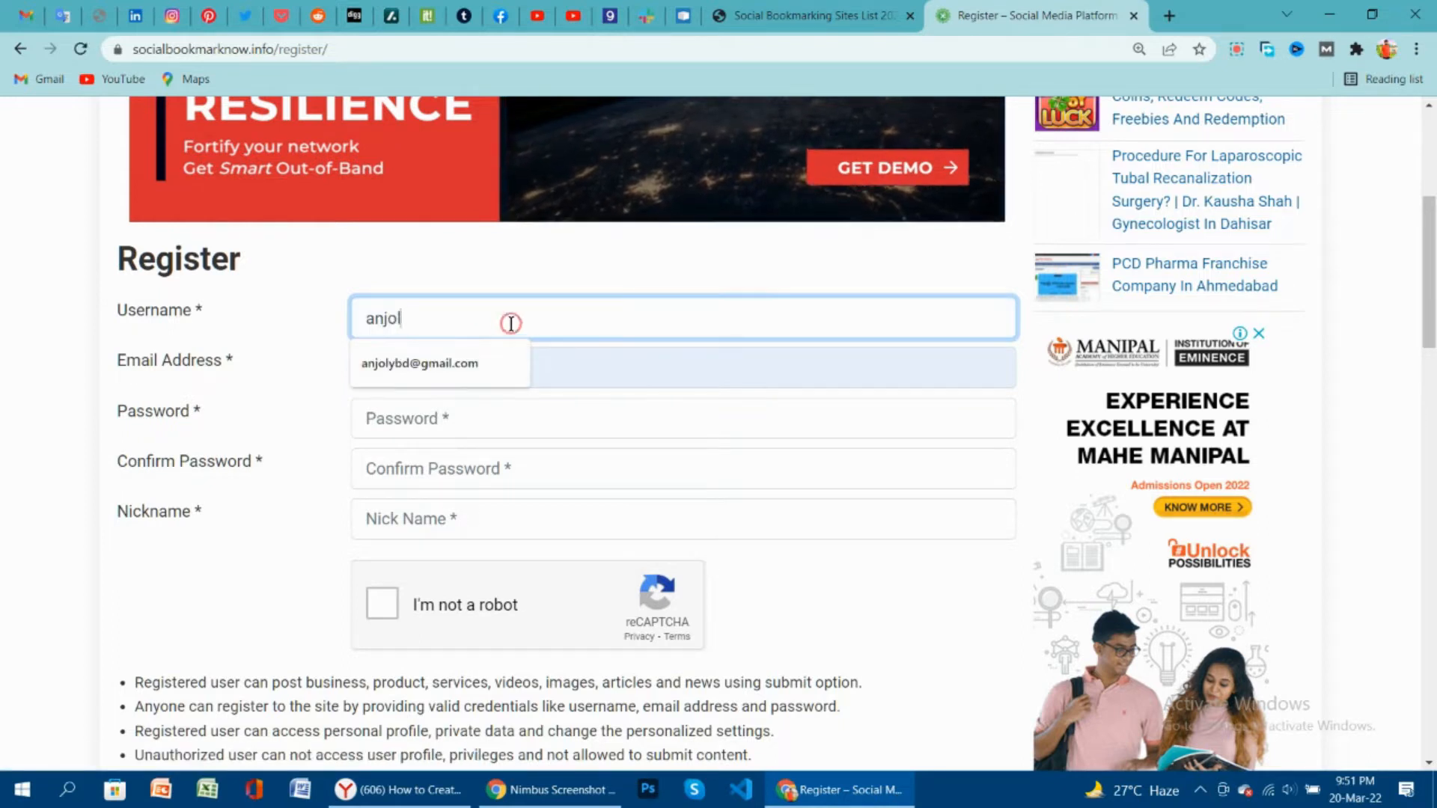
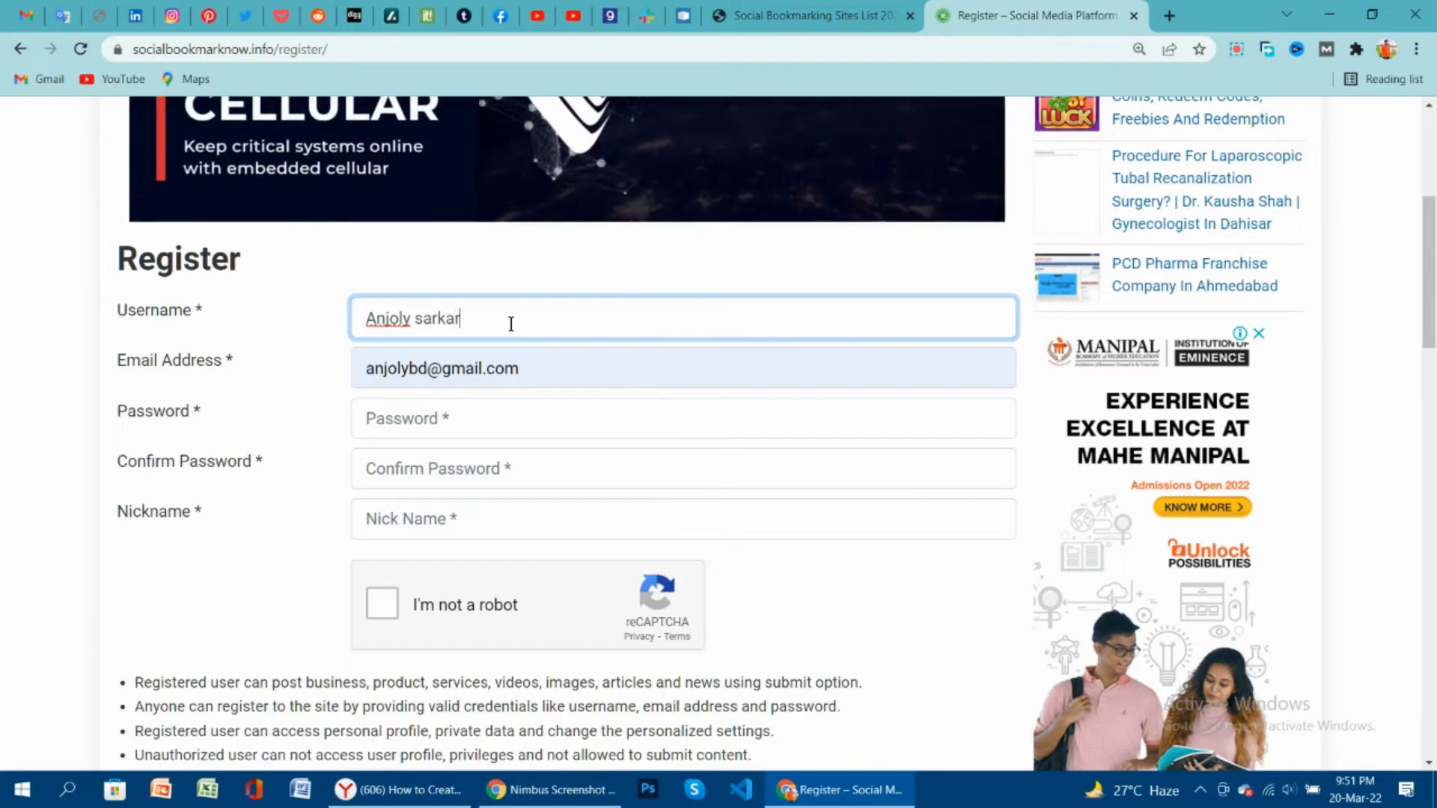
Enter the account password in both Password and Confirm Password.
{"action": "left_click", "coordinate": [453, 412]}
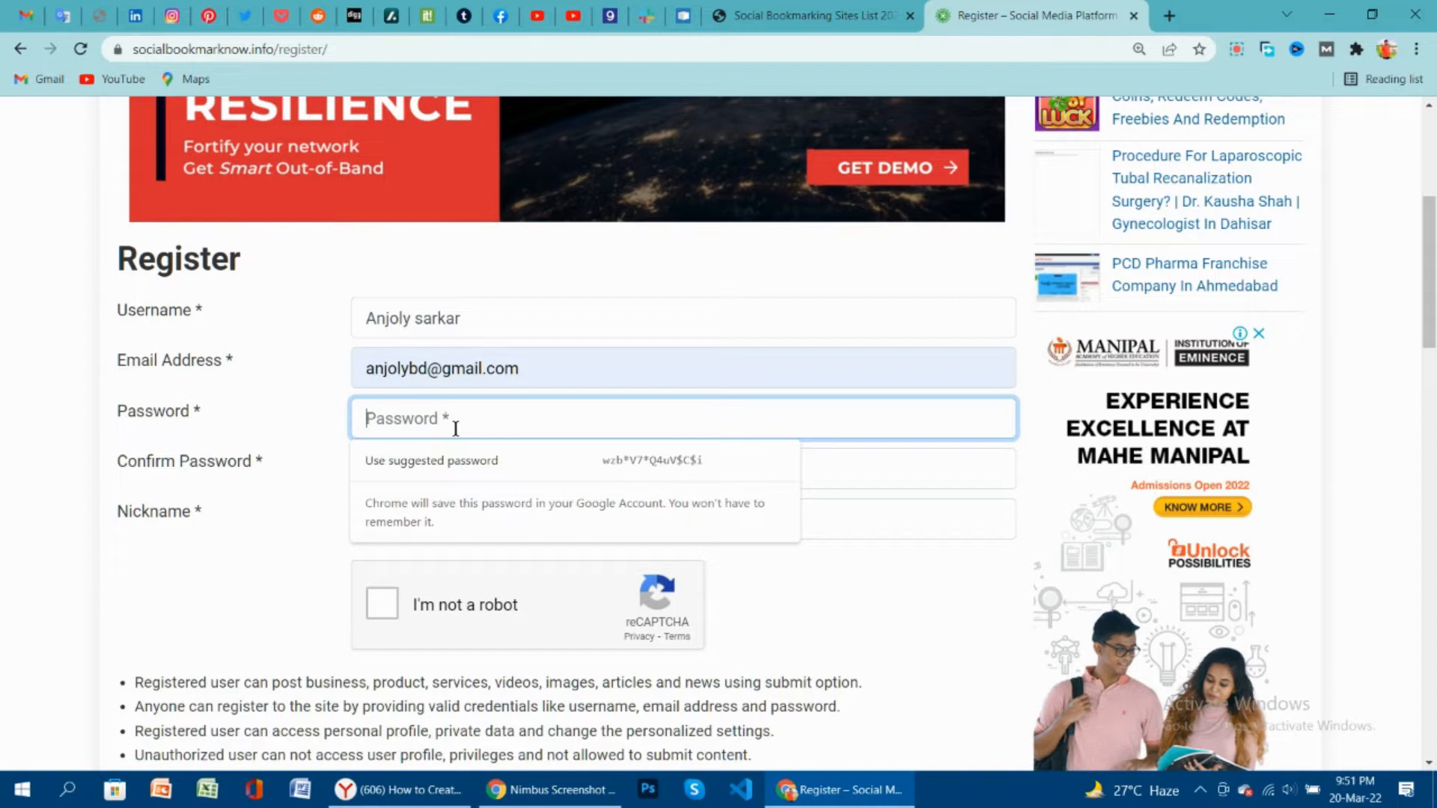
{"action": "type", "text": "•••"}
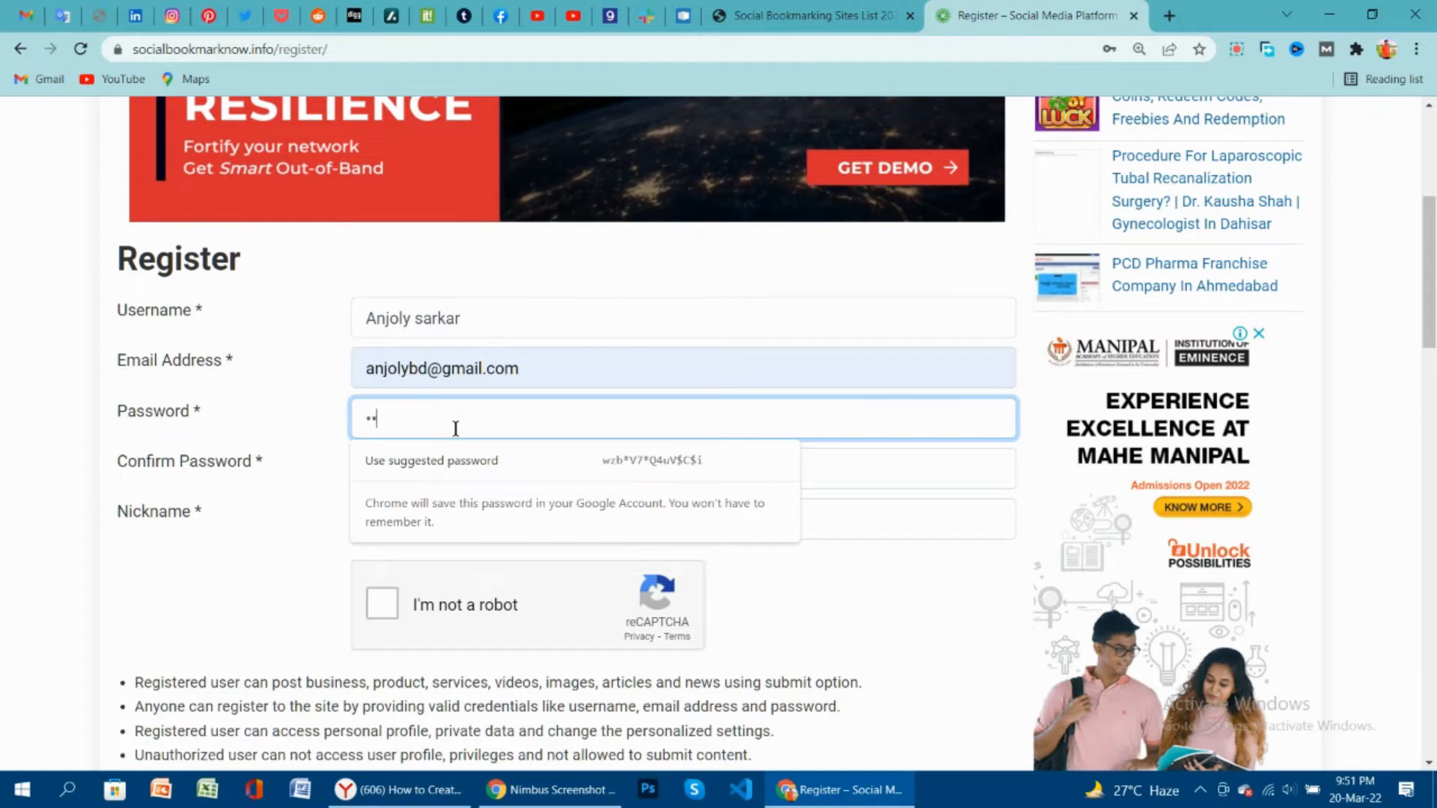
{"action": "type", "text": "•••••"}
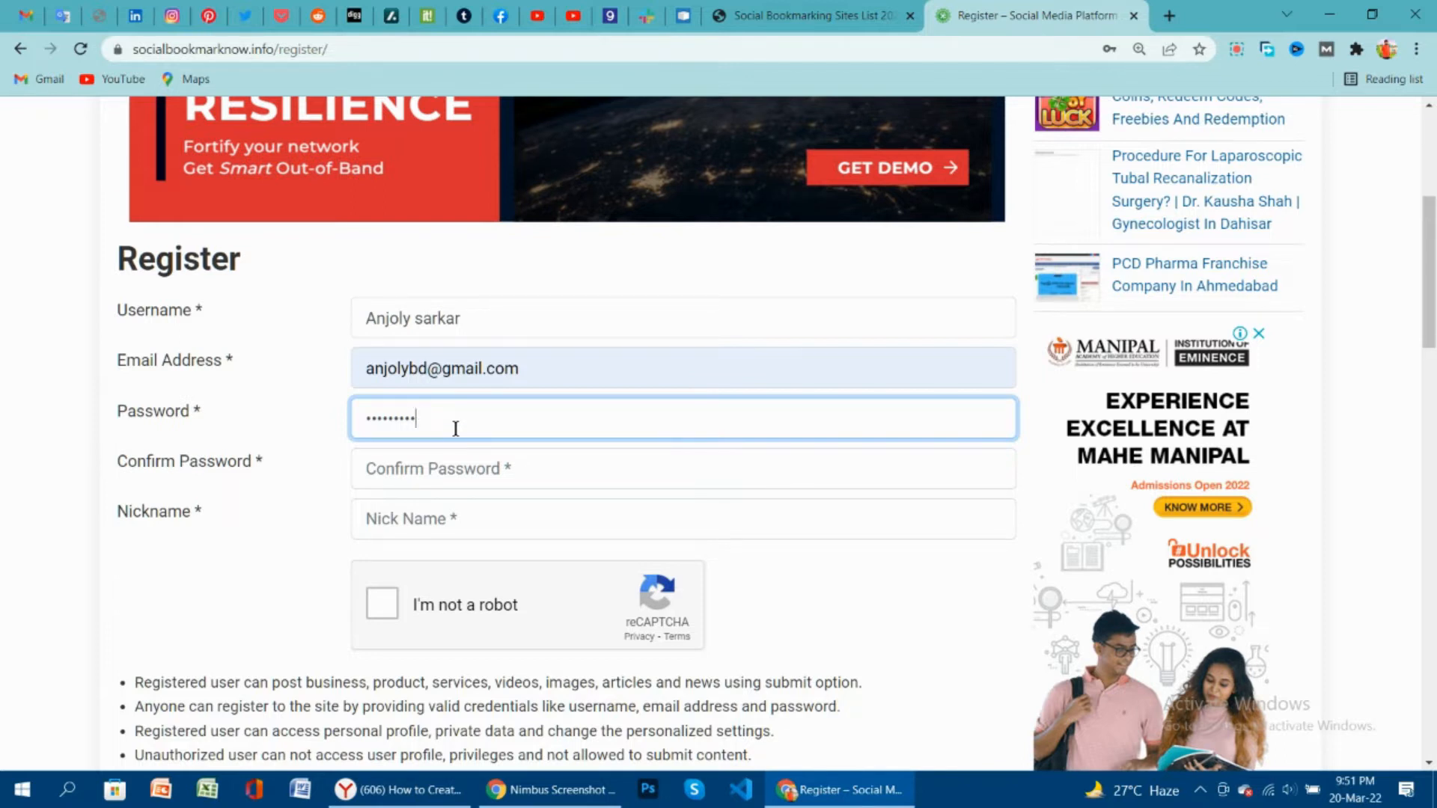
{"action": "left_click", "coordinate": [494, 473]}
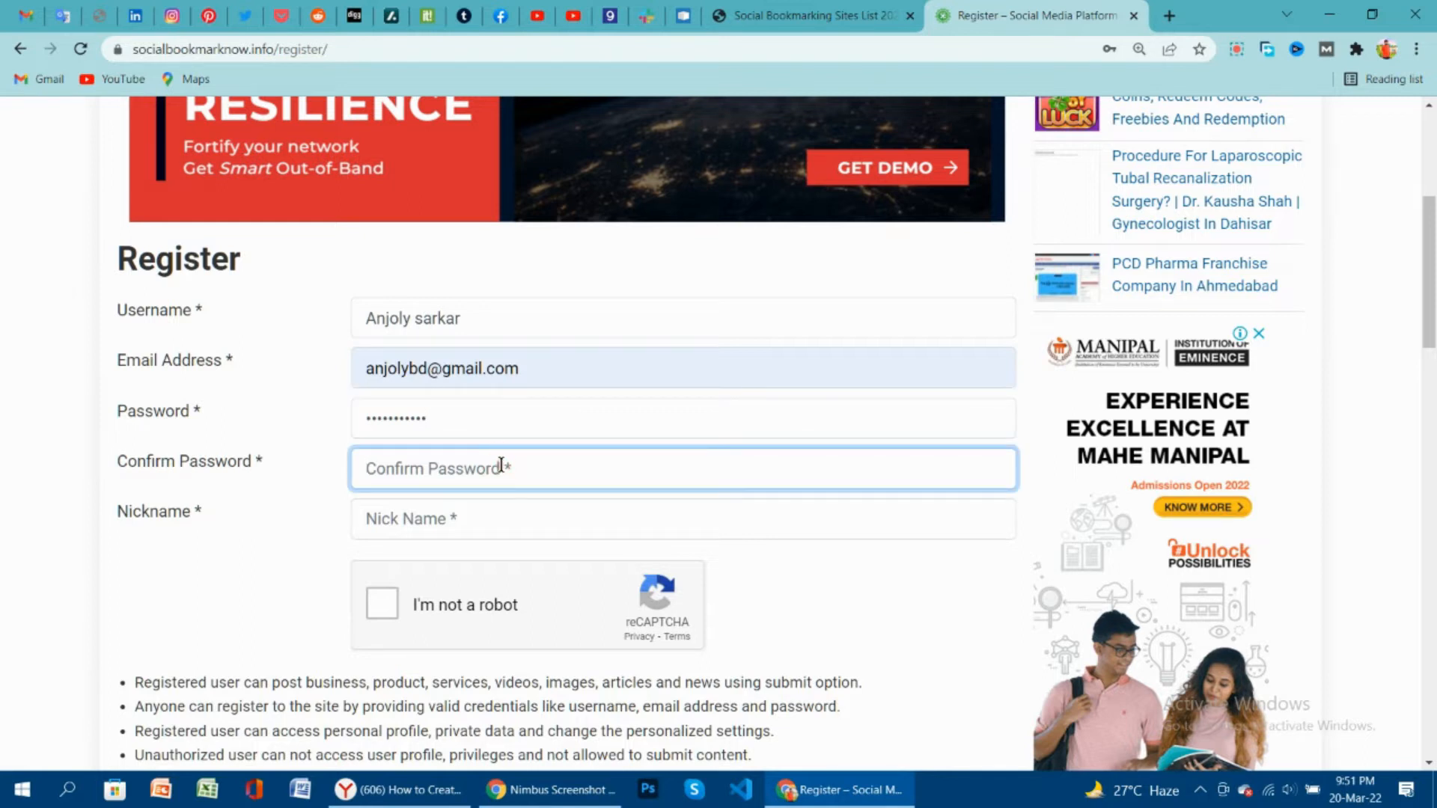
{"action": "type", "text": "•"}
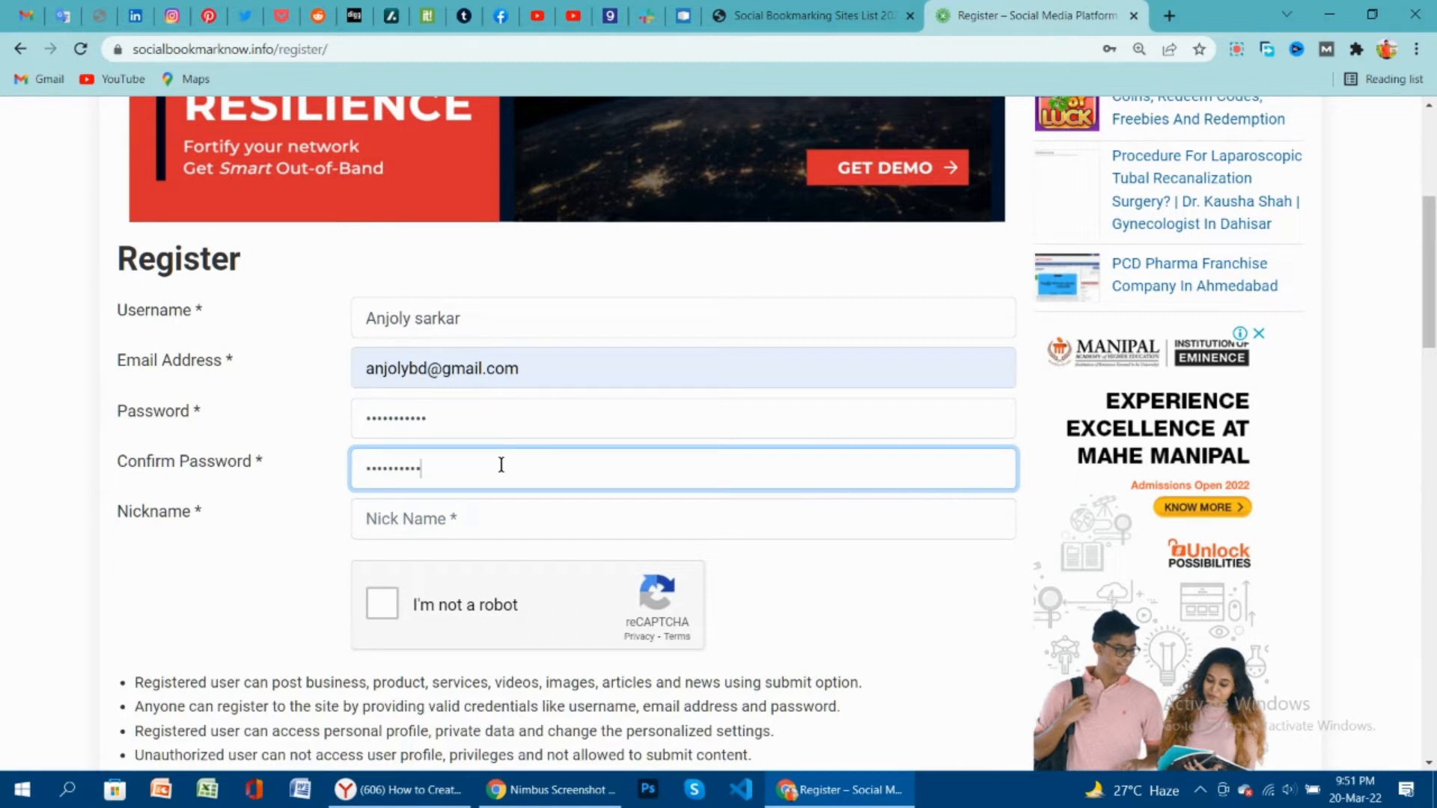
Set the nickname to 'webhosting' and tick the reCAPTCHA checkbox.
{"action": "left_click", "coordinate": [510, 530]}
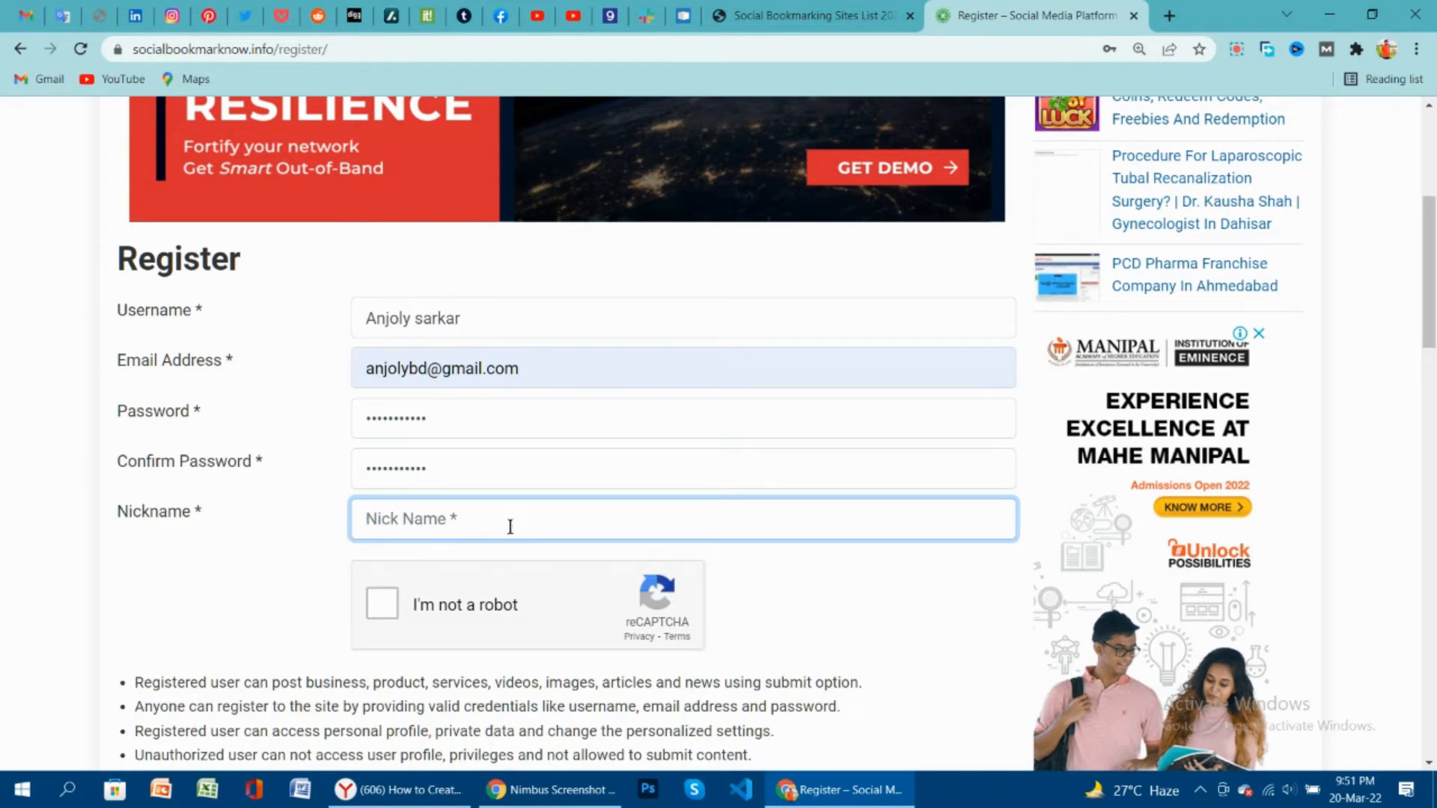
{"action": "type", "text": "W"}
{"action": "key", "text": "BackSpace"}
{"action": "type", "text": "e"}
{"action": "key", "text": "BackSpace"}
{"action": "type", "text": "webhosting"}
{"action": "left_click", "coordinate": [383, 603]}
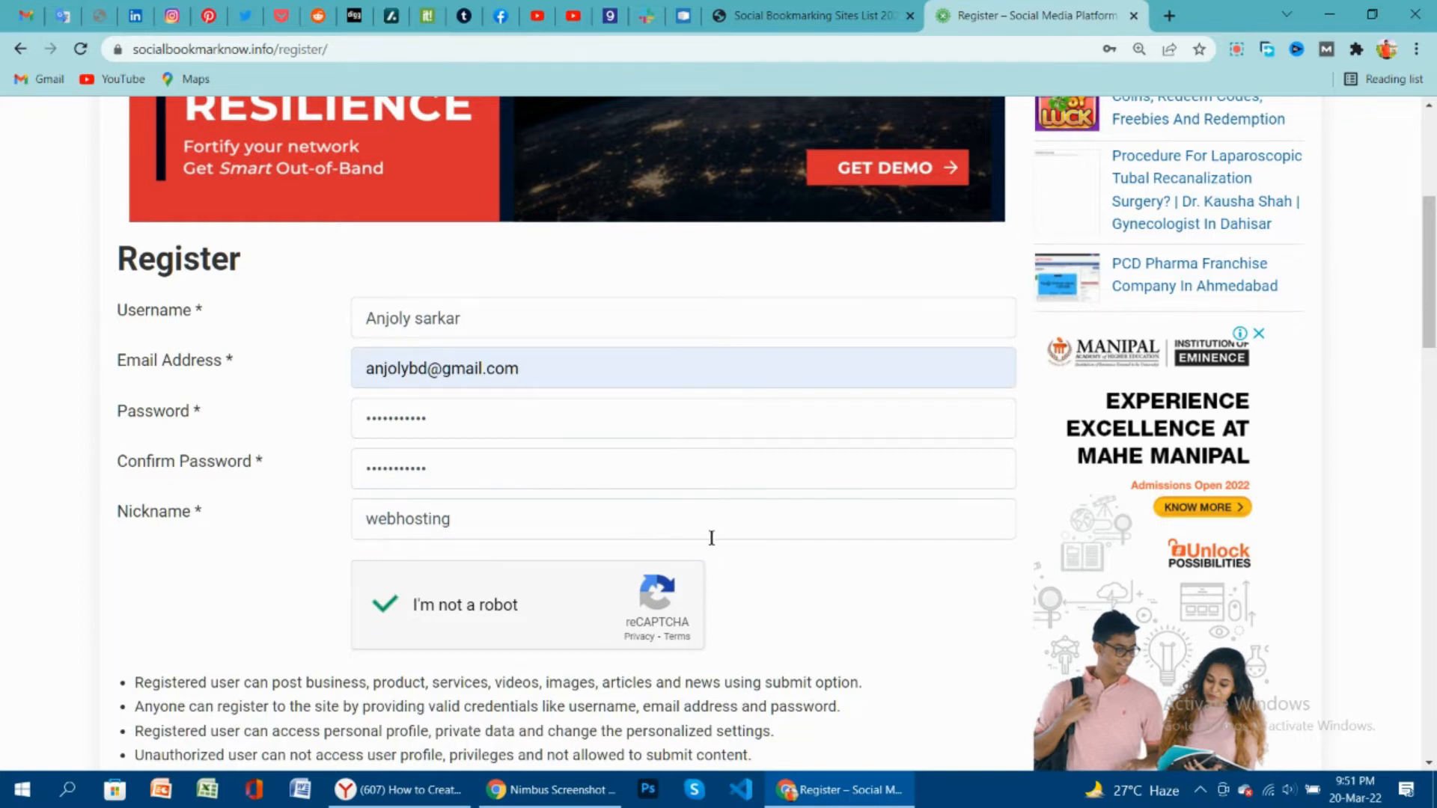
Submit the registration, save the login in Chrome, and load the blank Submit Article form.
{"action": "scroll", "coordinate": [611, 536], "scroll_direction": "down", "scroll_amount": 7}
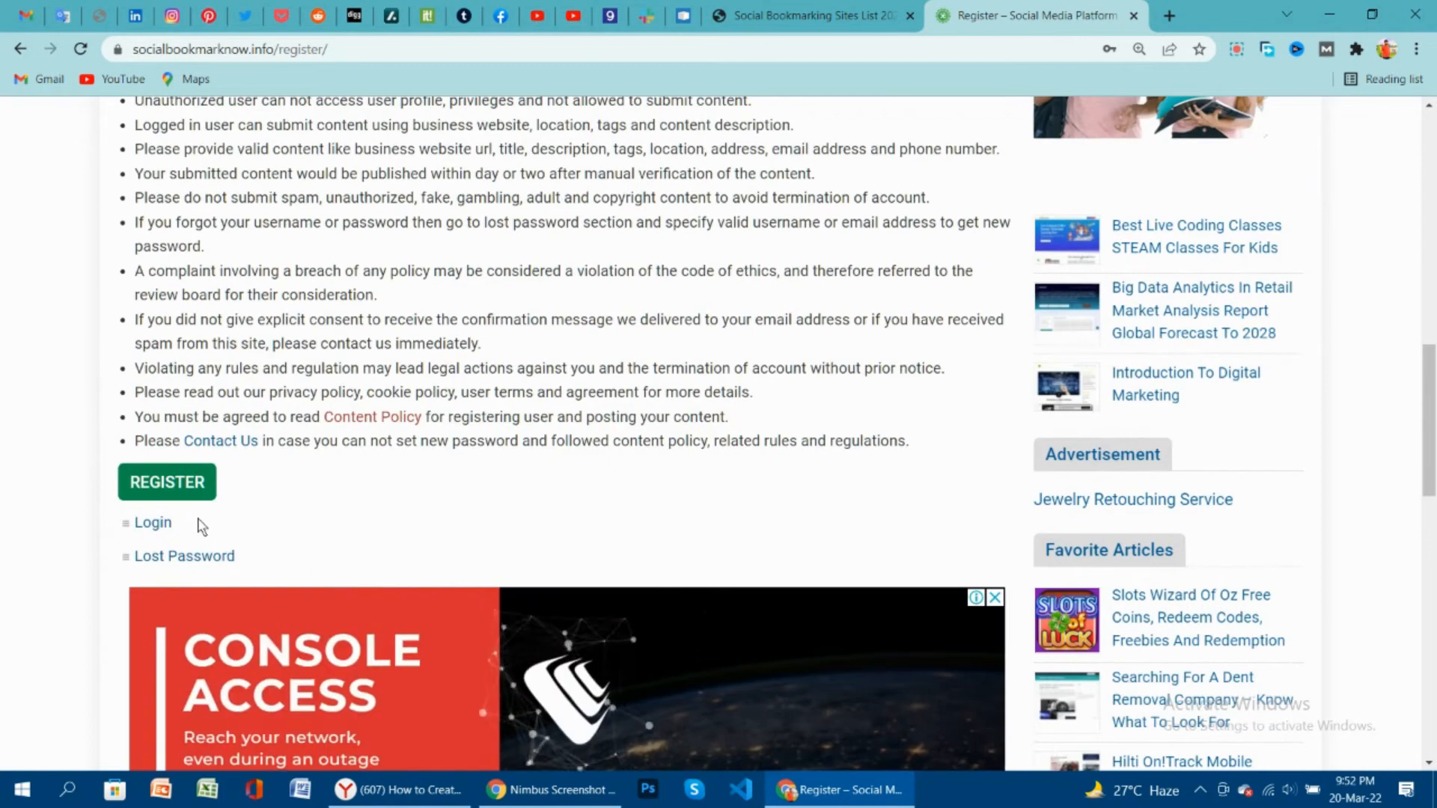
{"action": "left_click", "coordinate": [176, 497]}
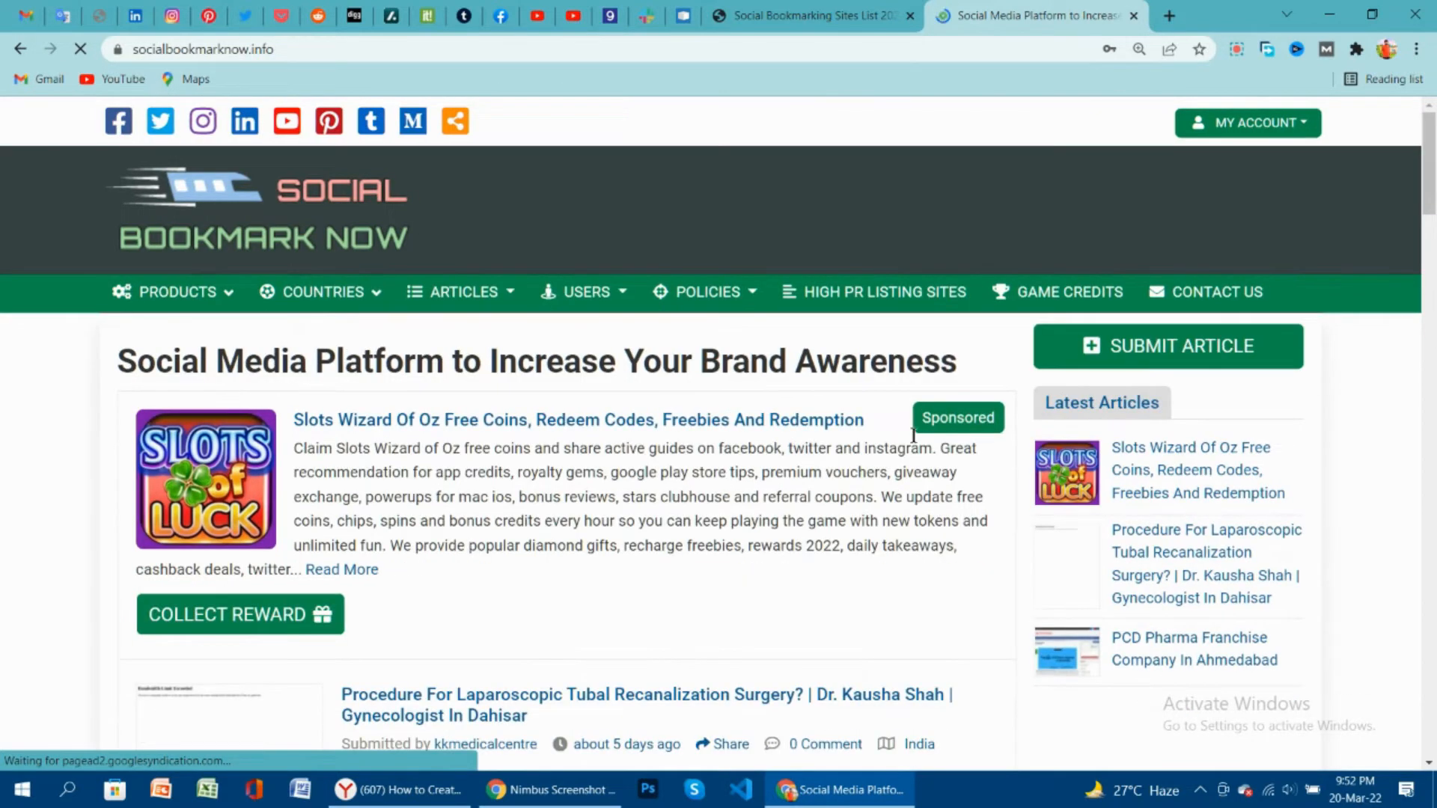
{"action": "left_click", "coordinate": [1226, 120]}
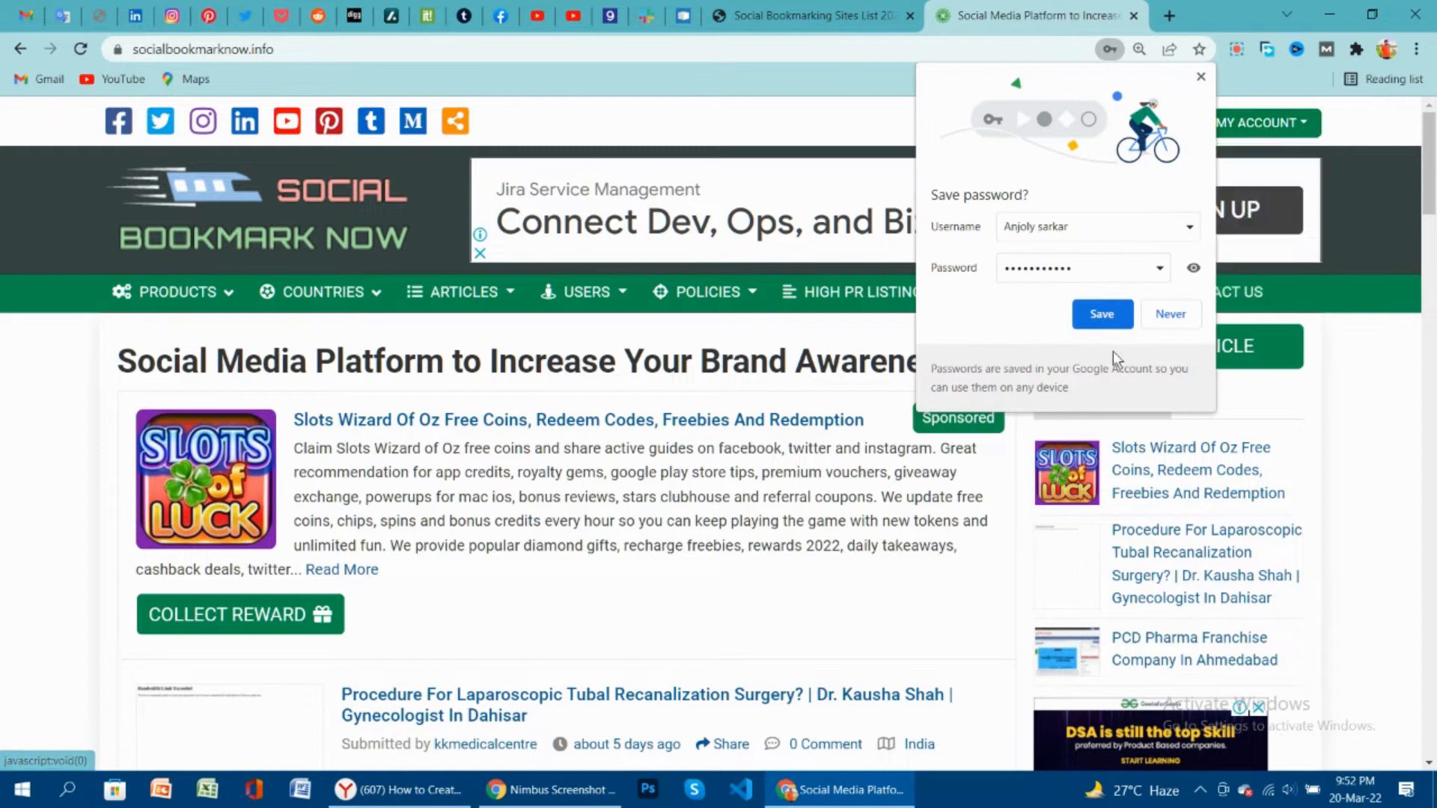
{"action": "left_click", "coordinate": [1106, 317]}
{"action": "mouse_move", "coordinate": [1240, 135]}
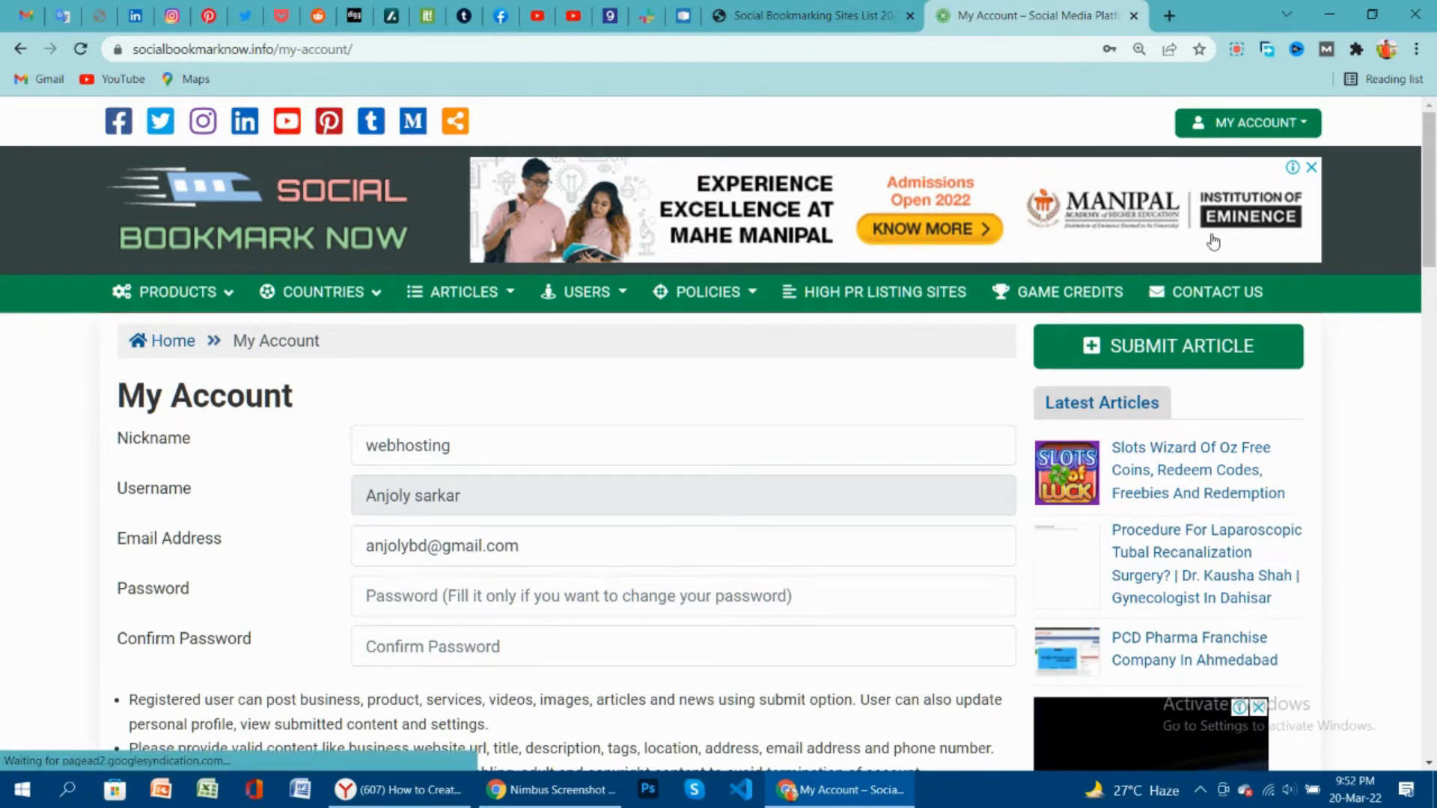
{"action": "left_click", "coordinate": [1209, 348]}
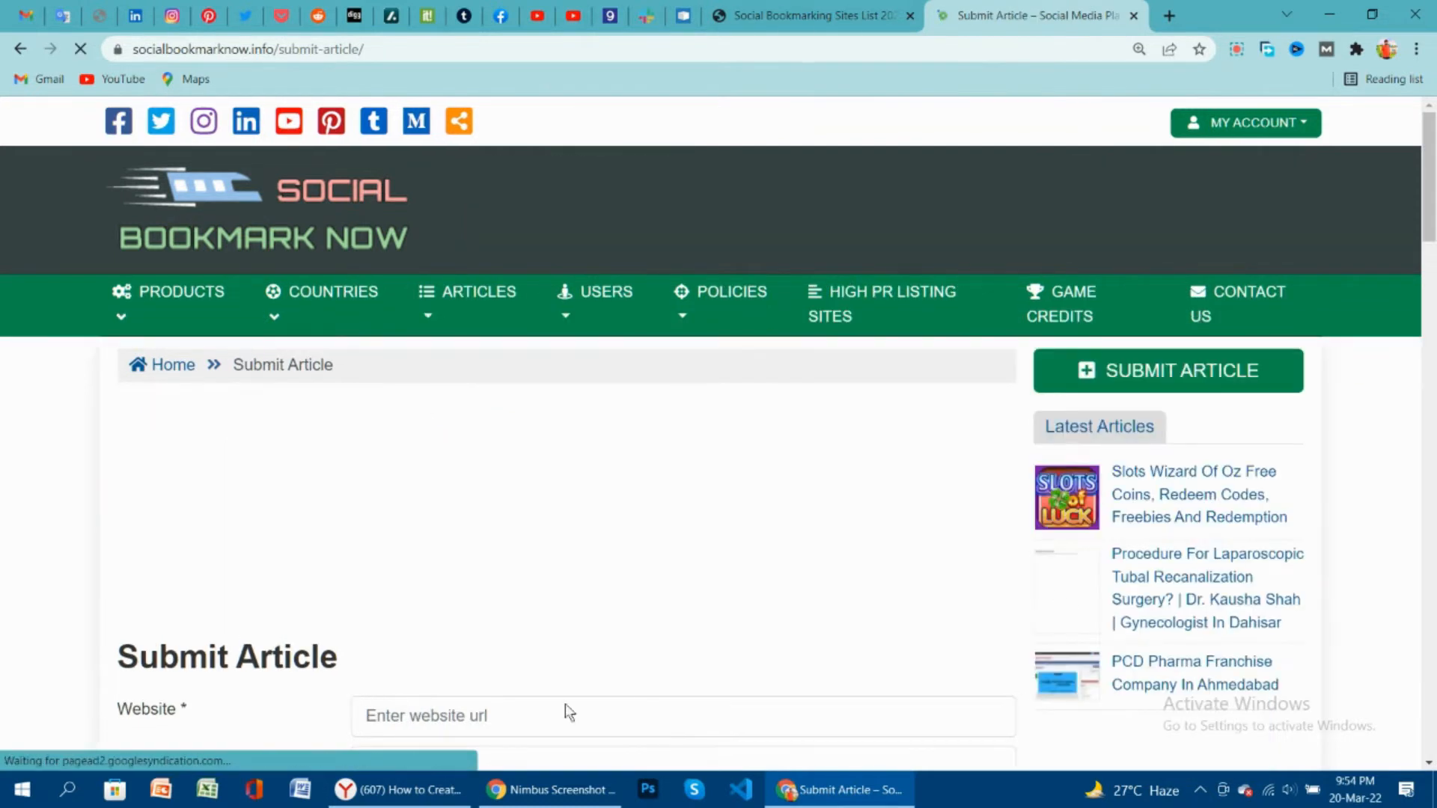
Paste the referral link from the Notepad notes into the Website field.
{"action": "scroll", "coordinate": [507, 651], "scroll_direction": "down", "scroll_amount": 6}
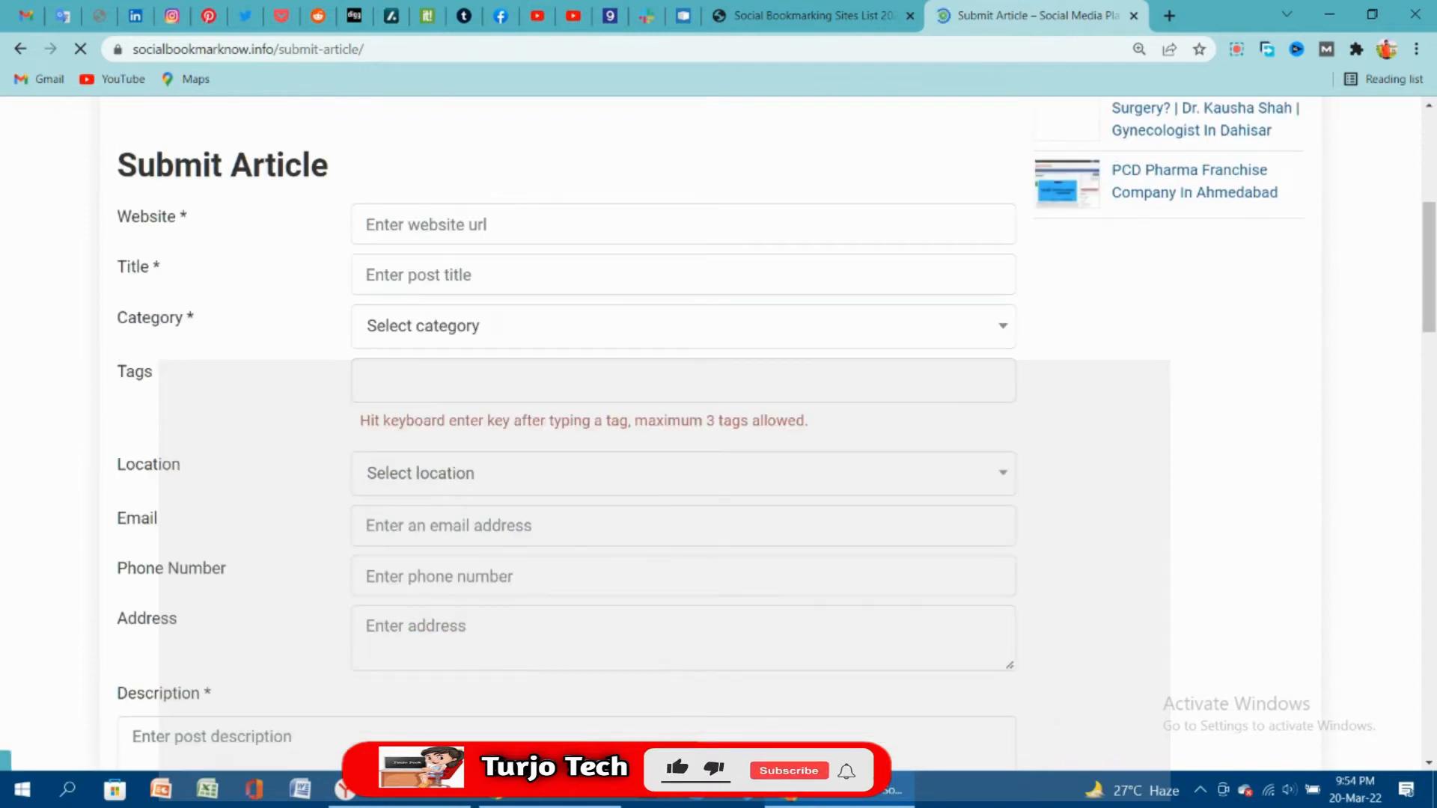
{"action": "left_click", "coordinate": [1238, 51]}
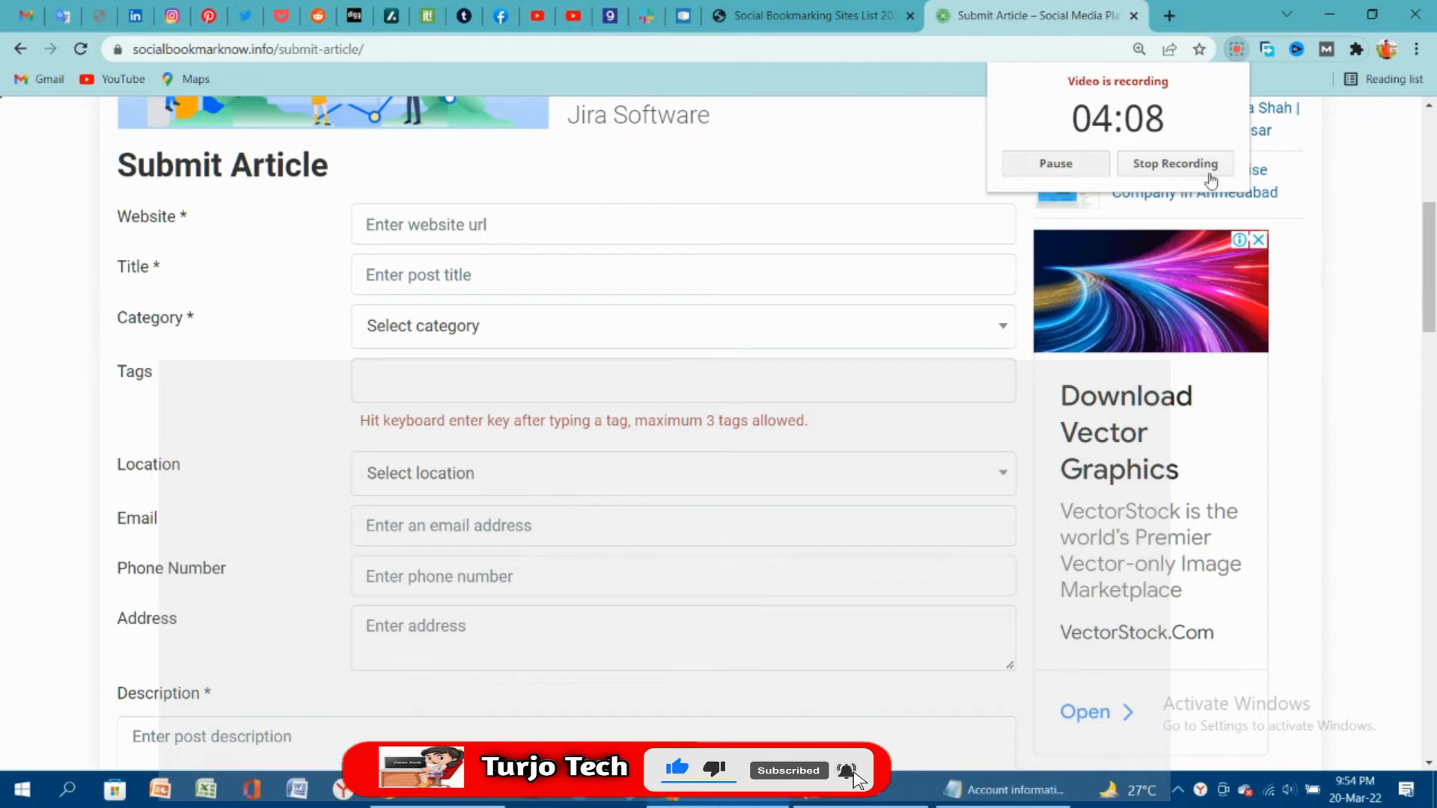
{"action": "left_click", "coordinate": [1363, 171]}
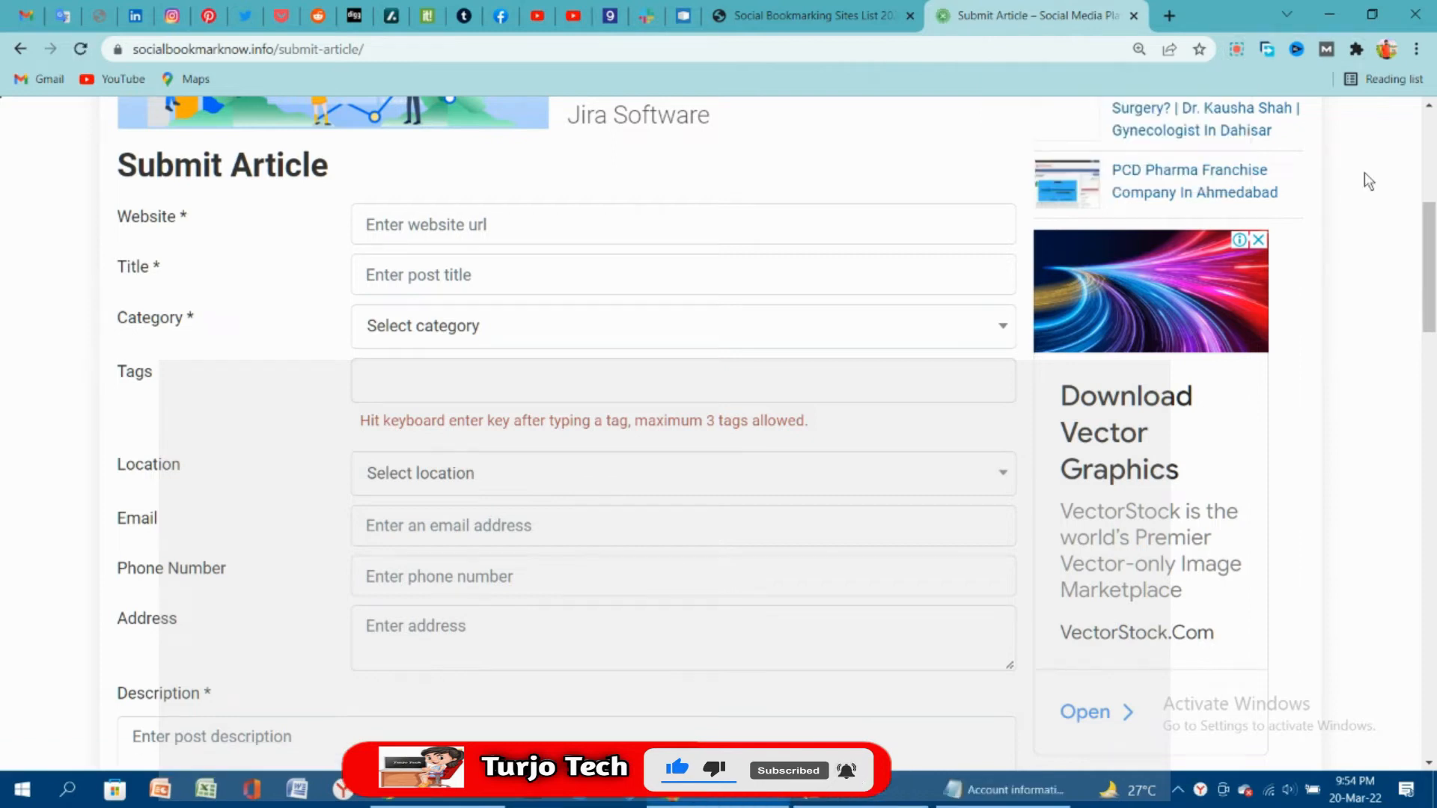
{"action": "left_click", "coordinate": [995, 790]}
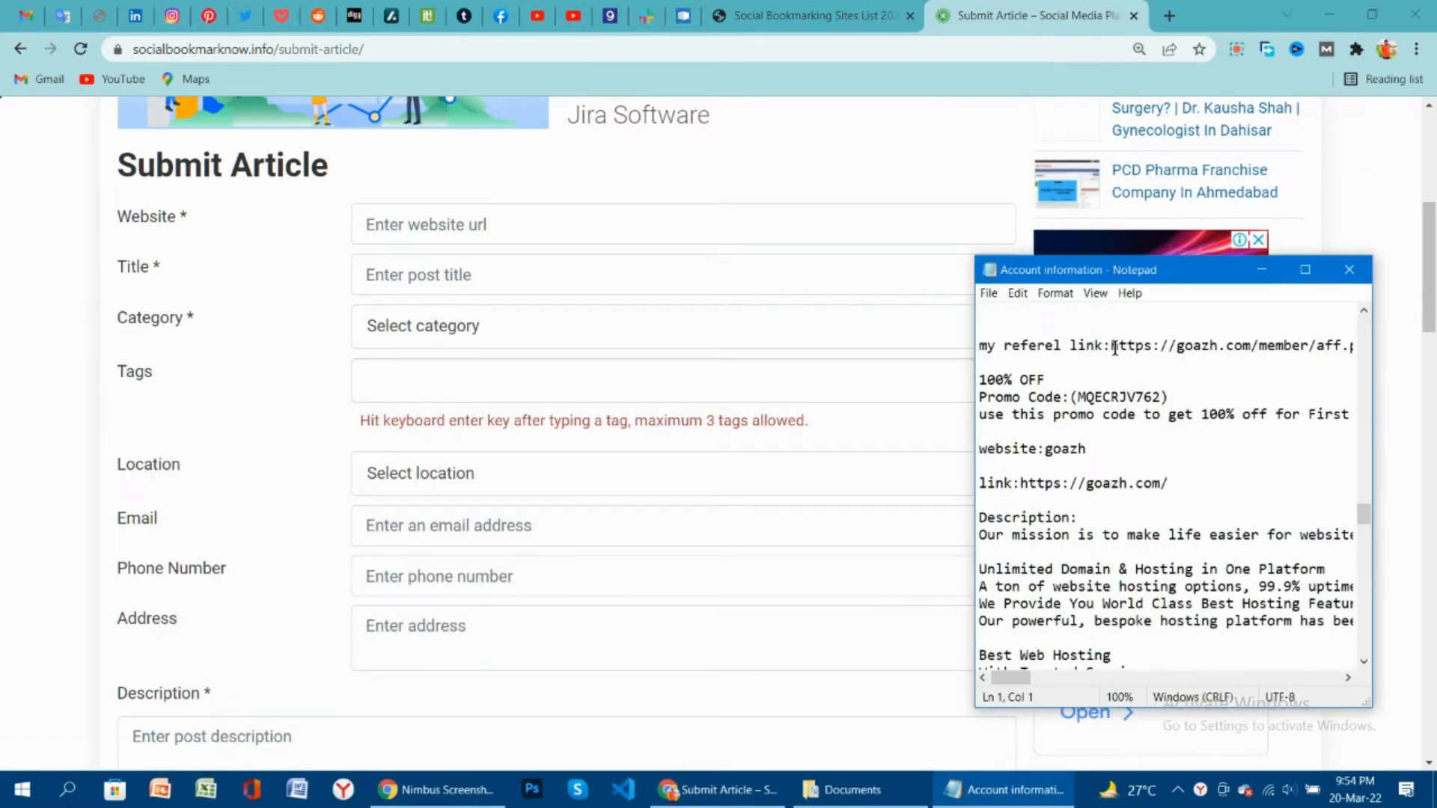
{"action": "left_click_drag", "start_coordinate": [1113, 345], "coordinate": [1115, 356]}
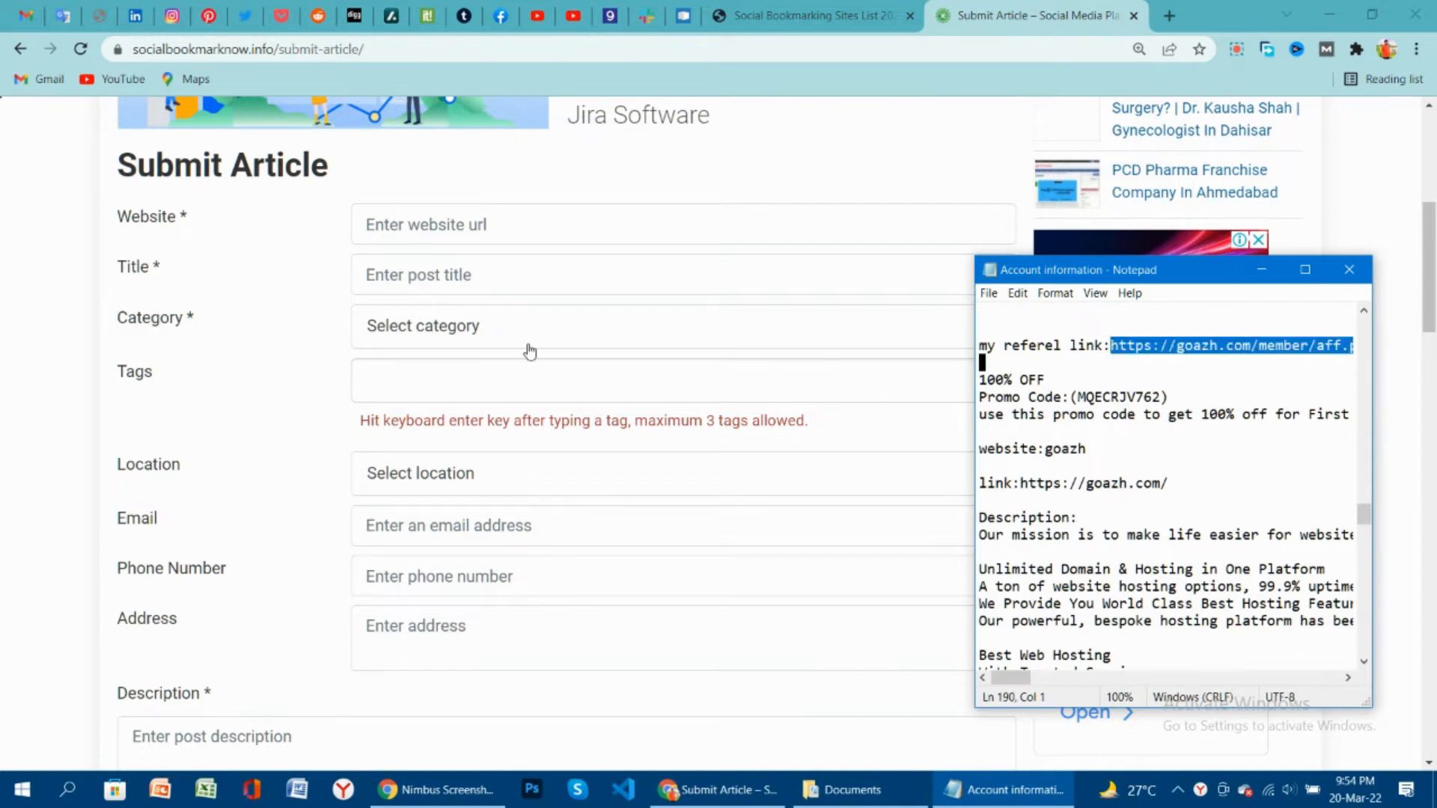
{"action": "left_click", "coordinate": [459, 220]}
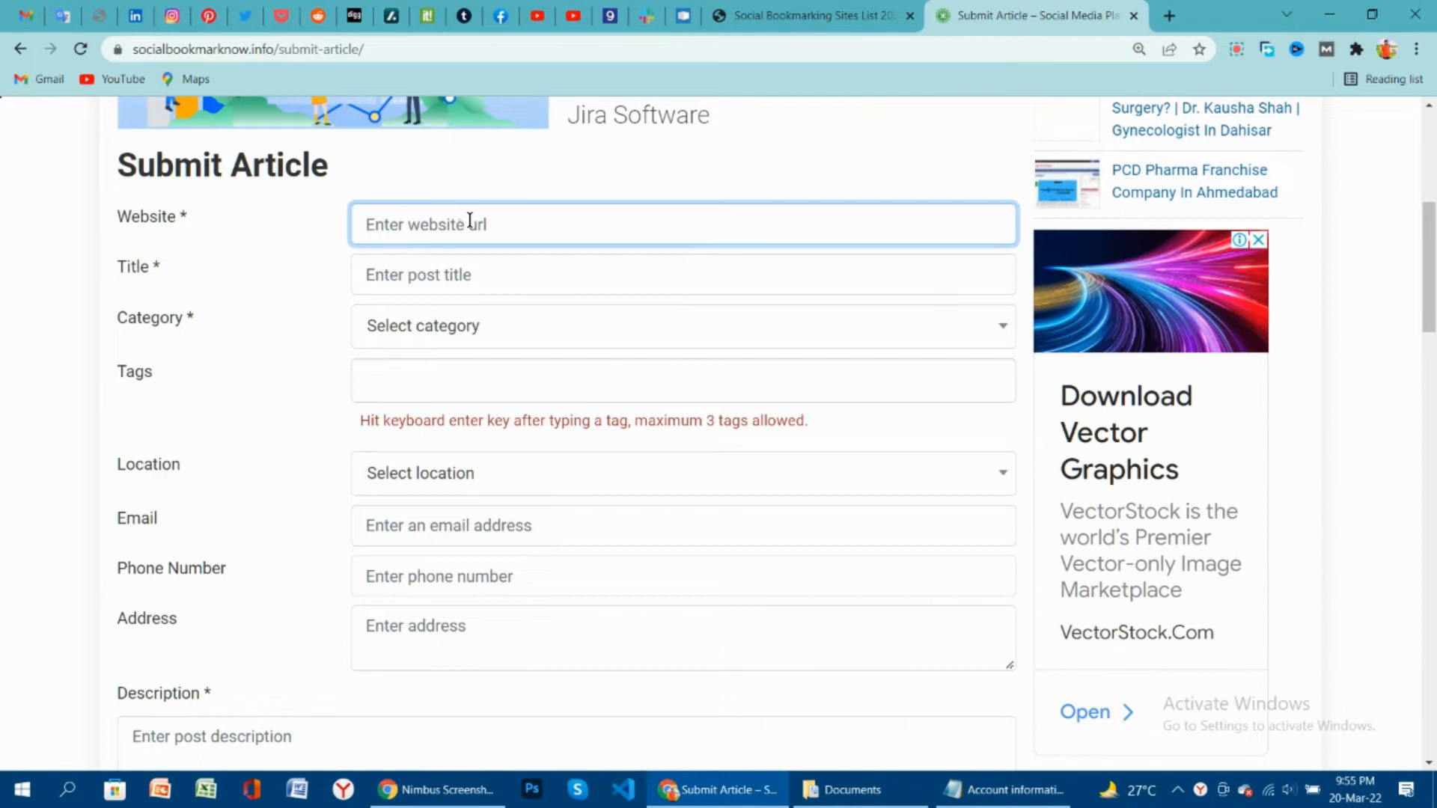
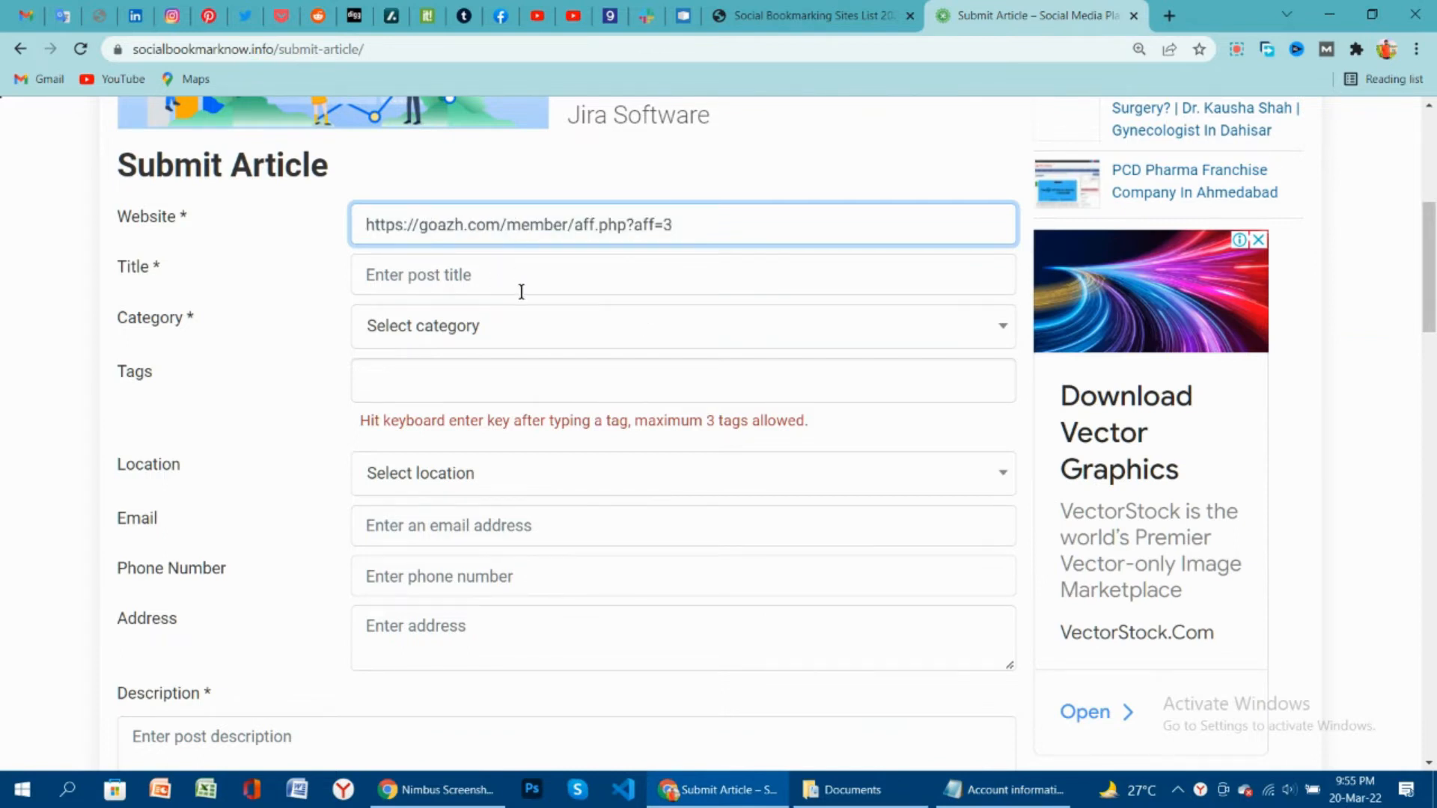
Paste 'Unlimited Domain & Hosting In One Platform' as the title and choose the Advertising & Marketing category.
{"action": "left_click", "coordinate": [1003, 789]}
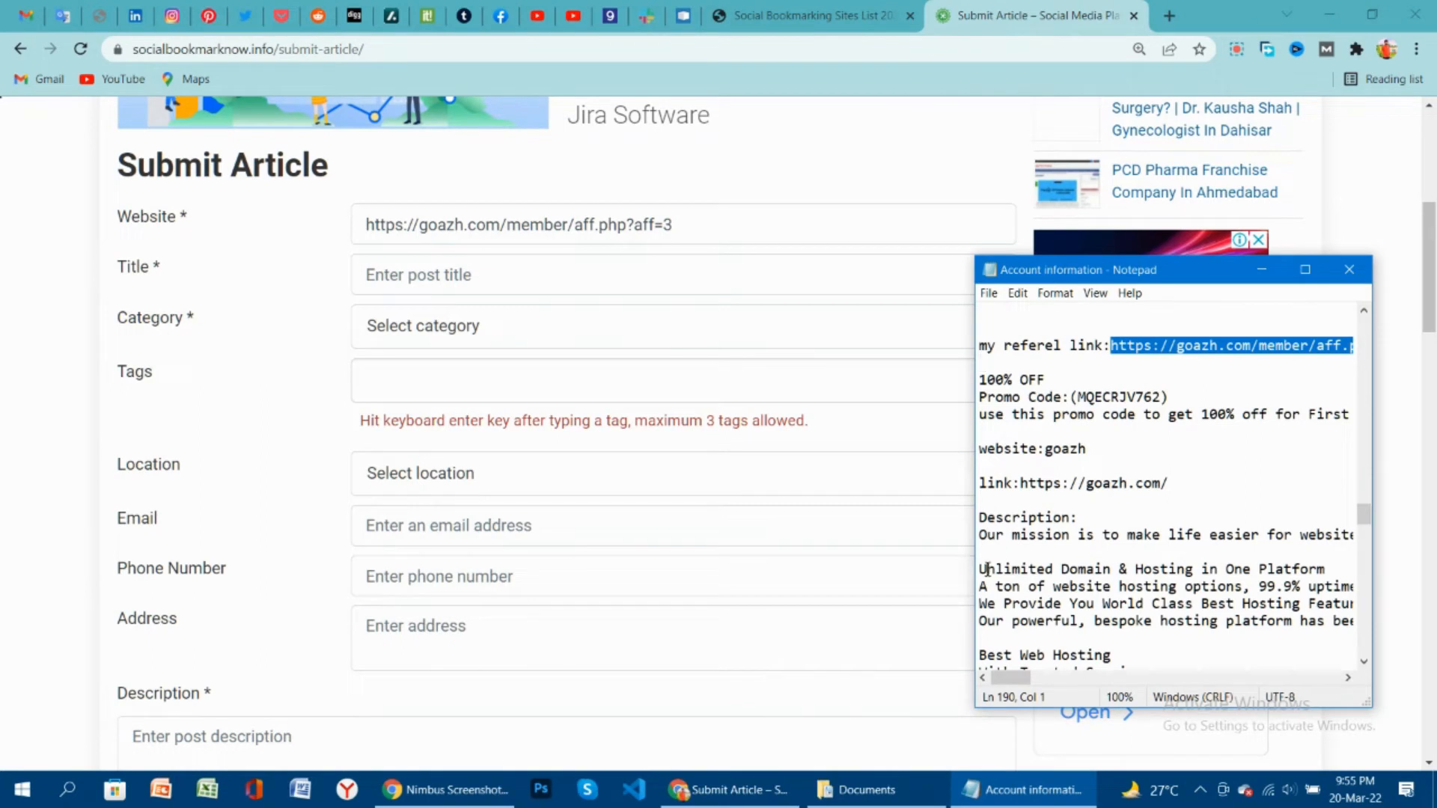
{"action": "left_click_drag", "start_coordinate": [980, 569], "coordinate": [1328, 563]}
{"action": "key", "text": "ctrl+c"}
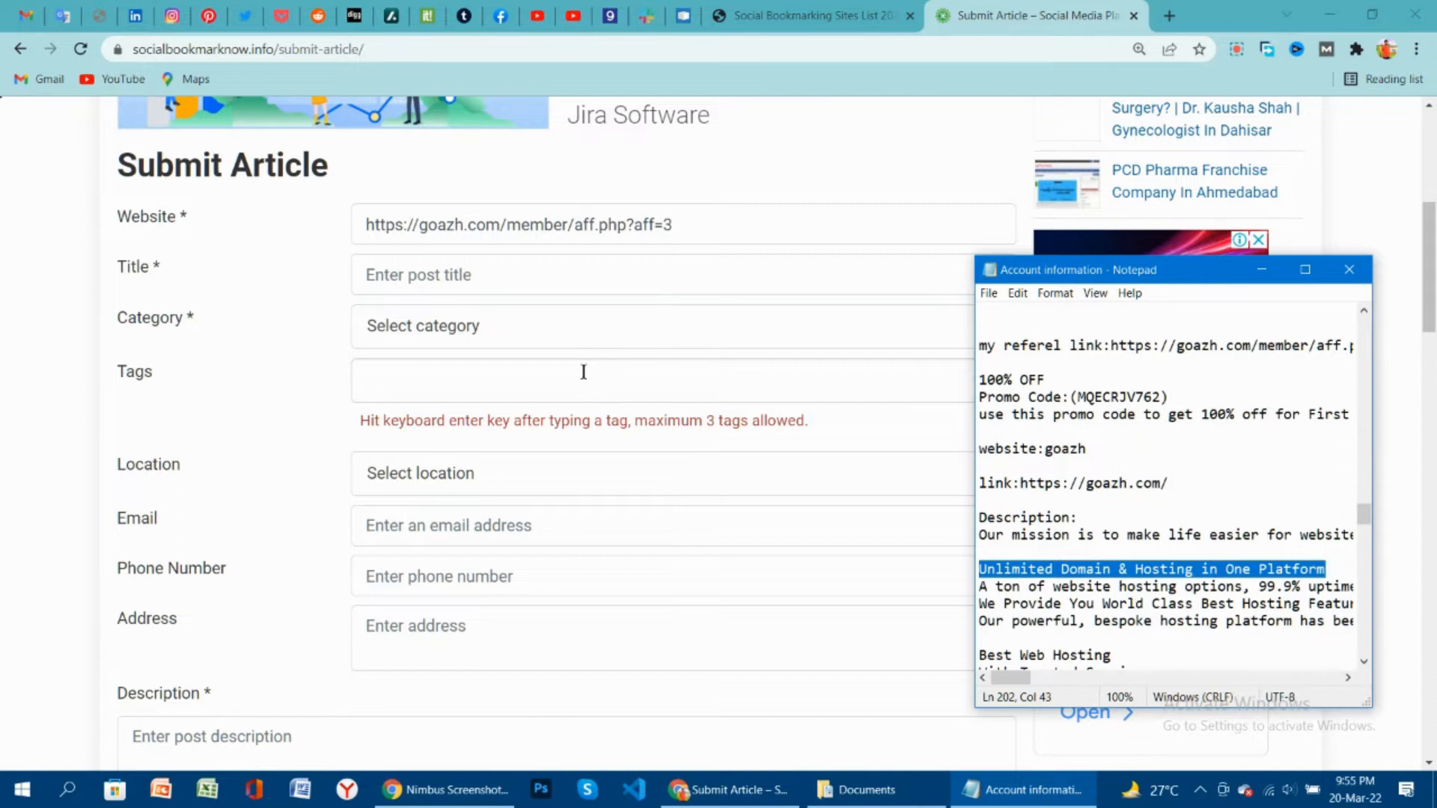
{"action": "left_click", "coordinate": [521, 275]}
{"action": "key", "text": "ctrl+v"}
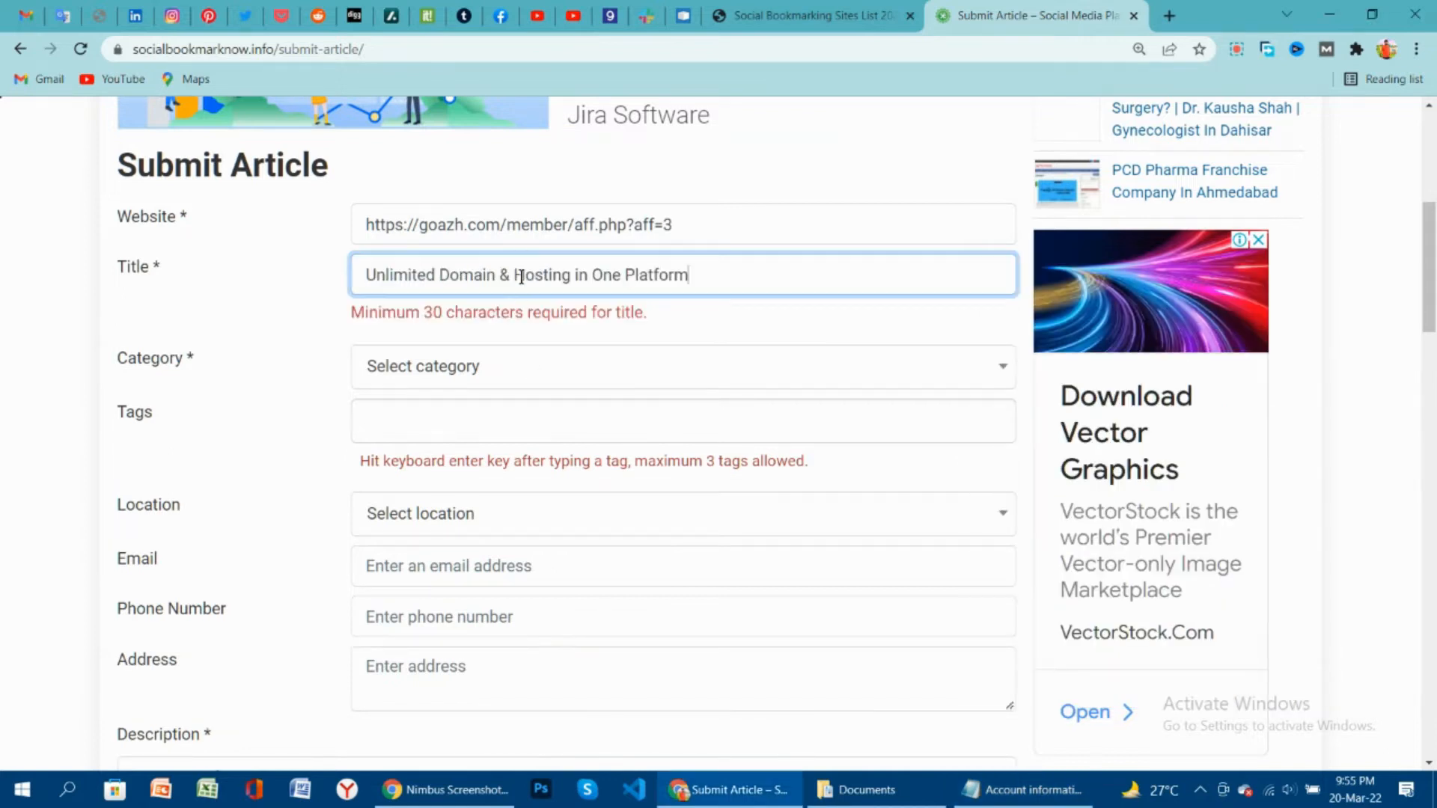
{"action": "left_click", "coordinate": [702, 324]}
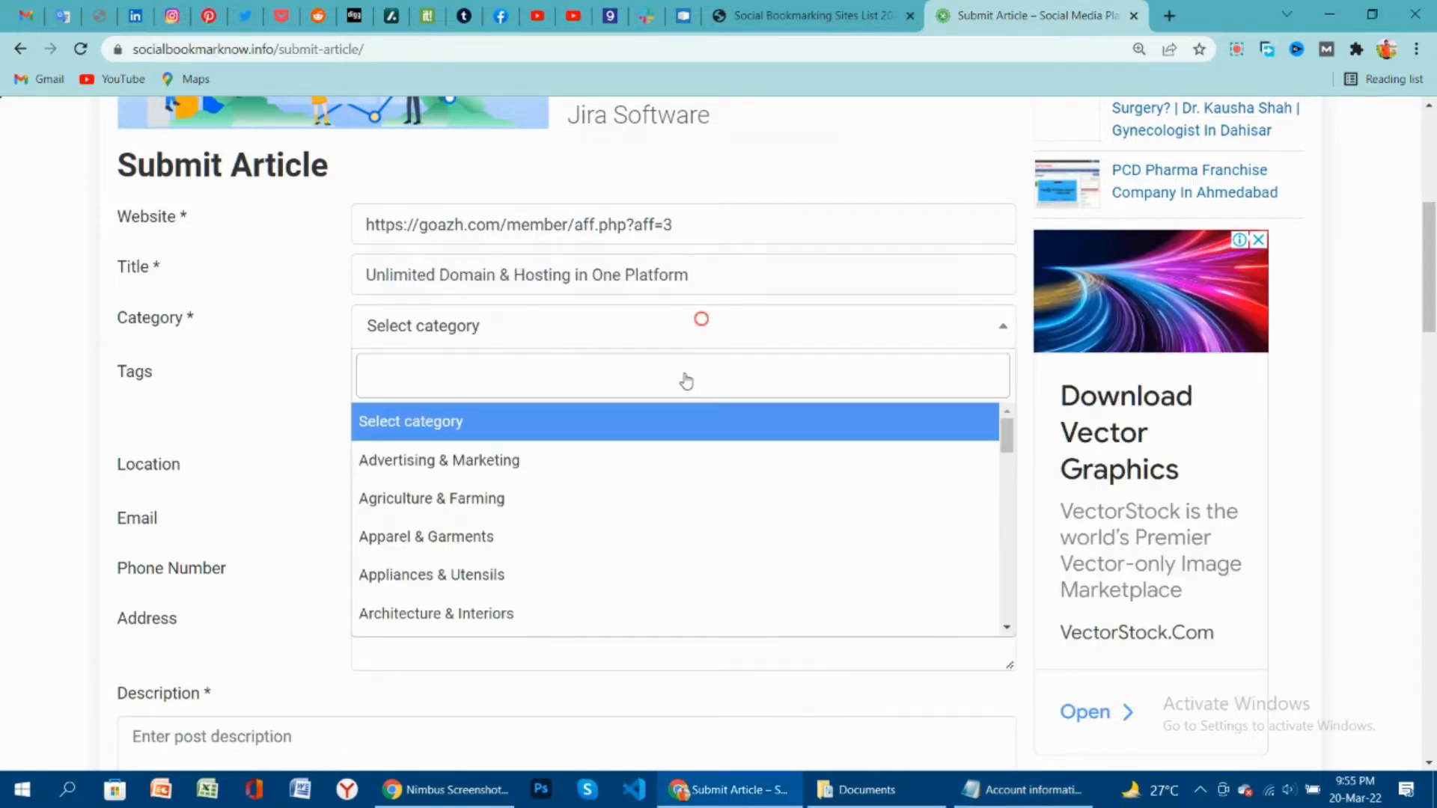
{"action": "left_click", "coordinate": [474, 462]}
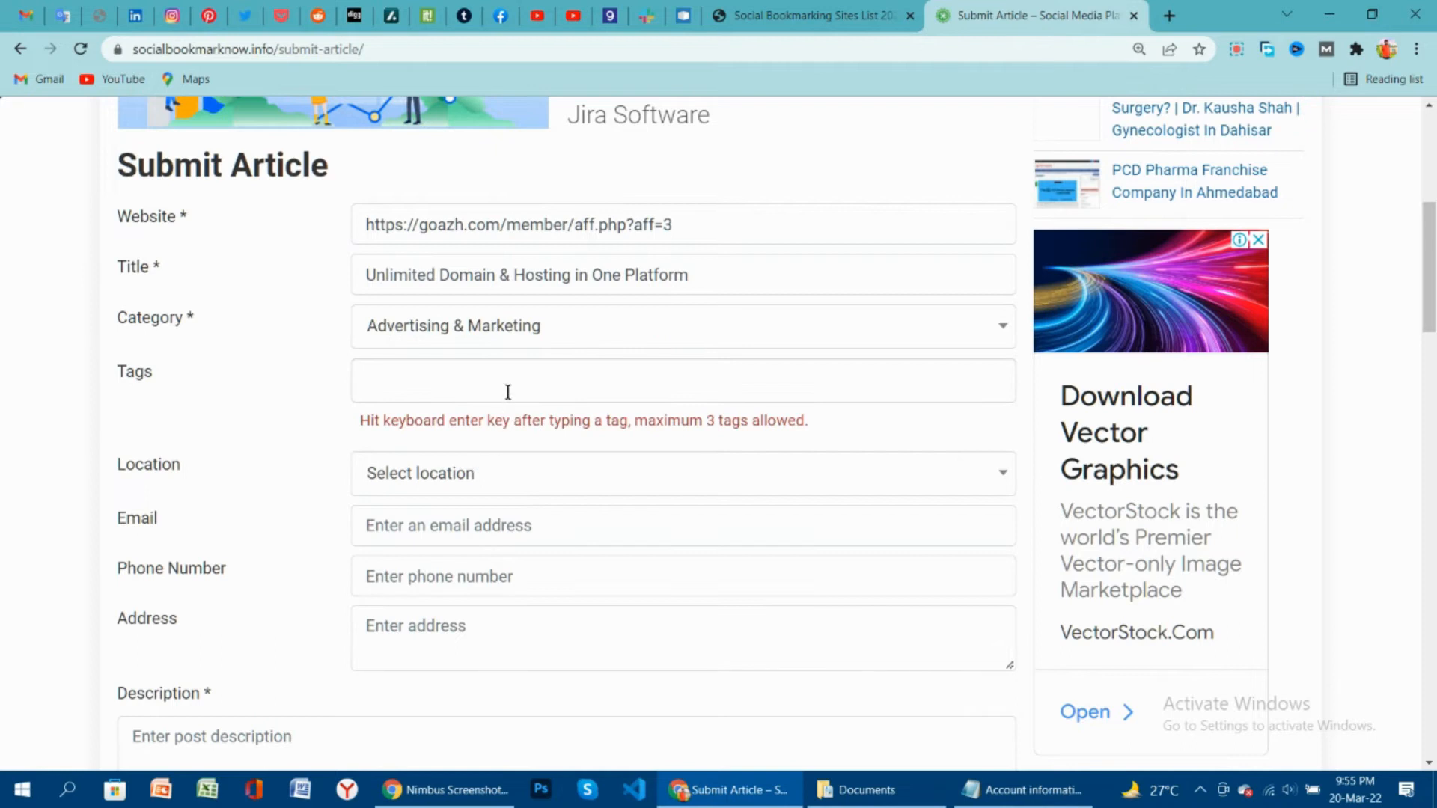
Add the #freewebhosting tag copied from the notes.
{"action": "left_click", "coordinate": [1022, 789]}
{"action": "scroll", "coordinate": [1123, 583], "scroll_direction": "down", "scroll_amount": 4}
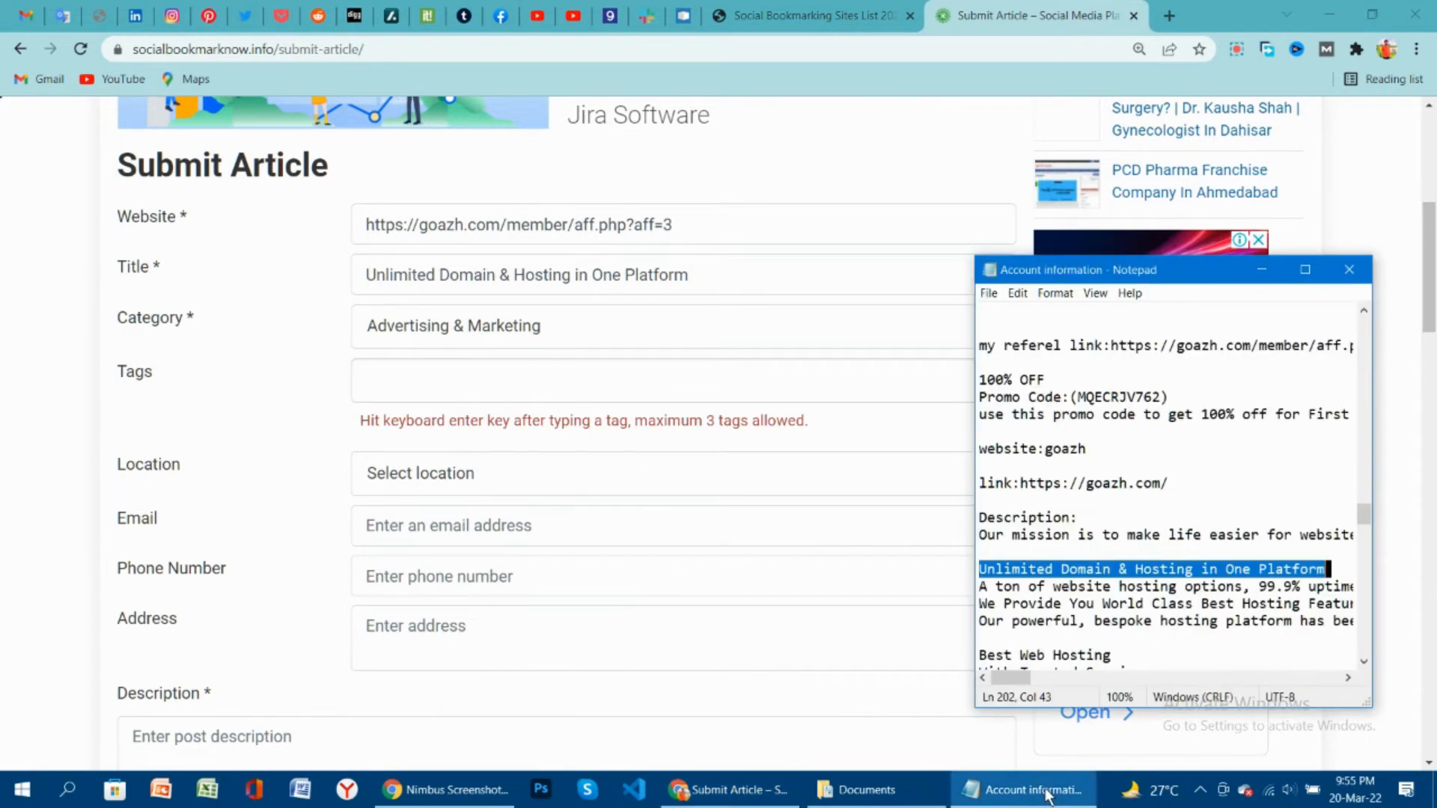
{"action": "scroll", "coordinate": [1102, 576], "scroll_direction": "down", "scroll_amount": 2}
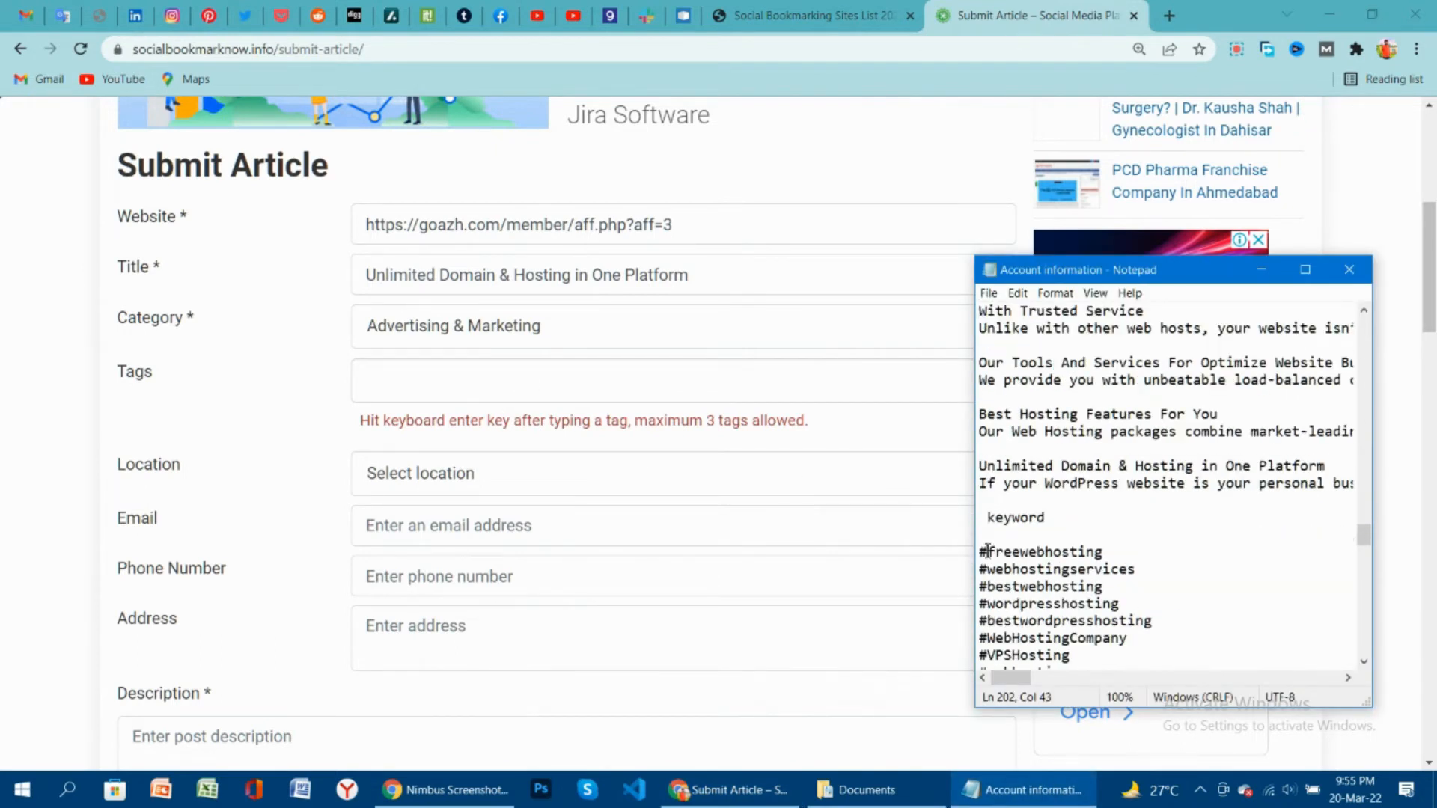
{"action": "left_click_drag", "start_coordinate": [980, 553], "coordinate": [1106, 554]}
{"action": "key", "text": "ctrl+c"}
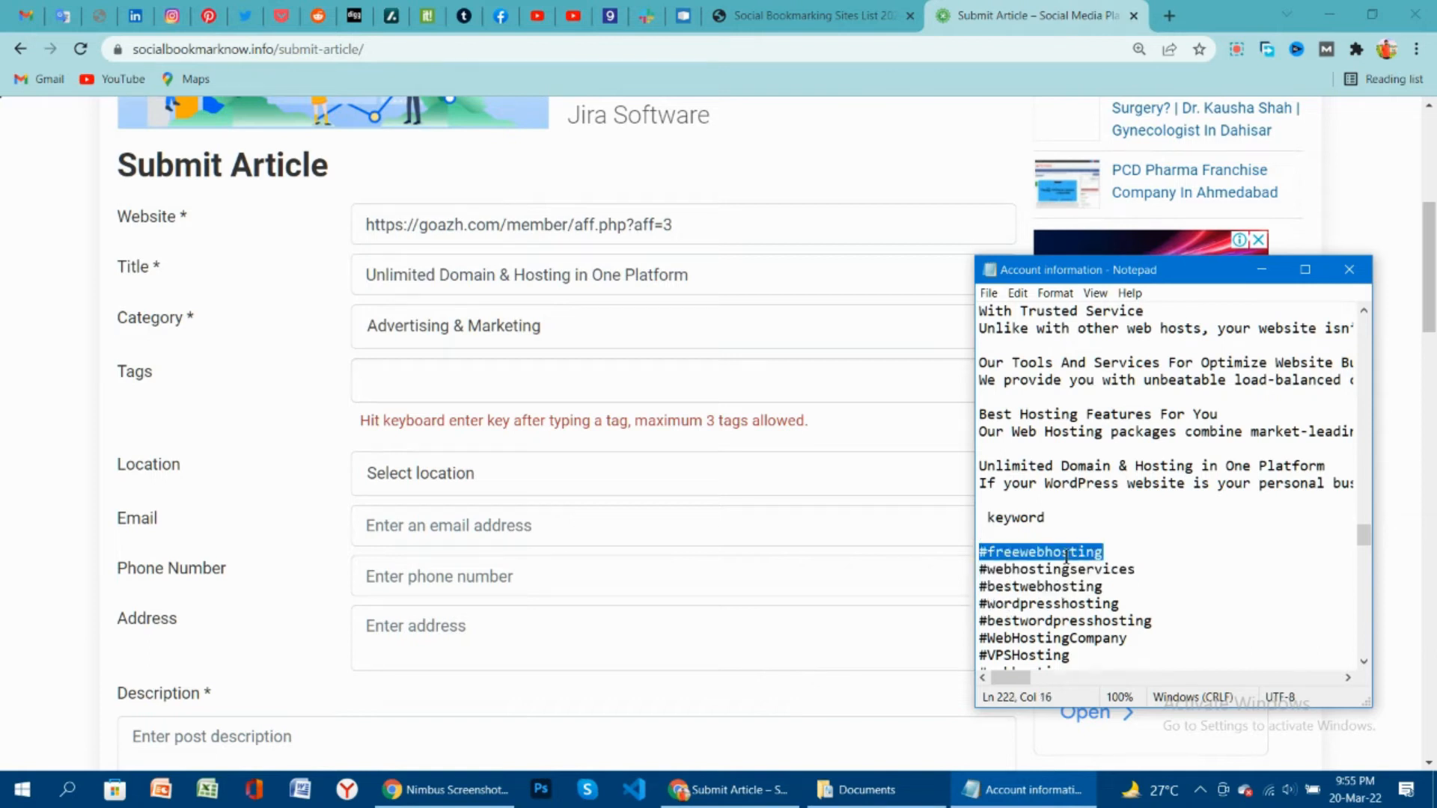
{"action": "left_click", "coordinate": [533, 389]}
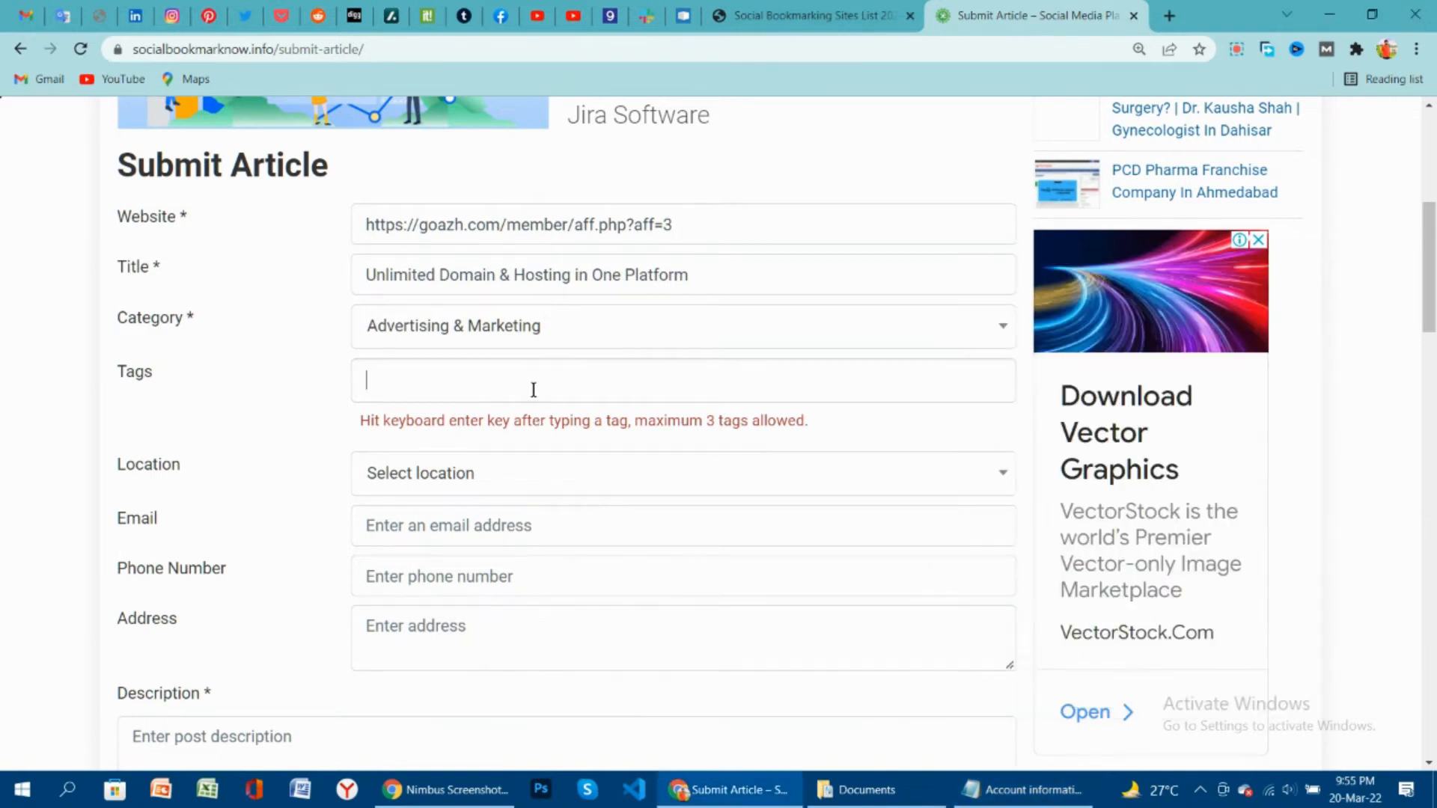
{"action": "key", "text": "ctrl+v"}
{"action": "key", "text": "Return"}
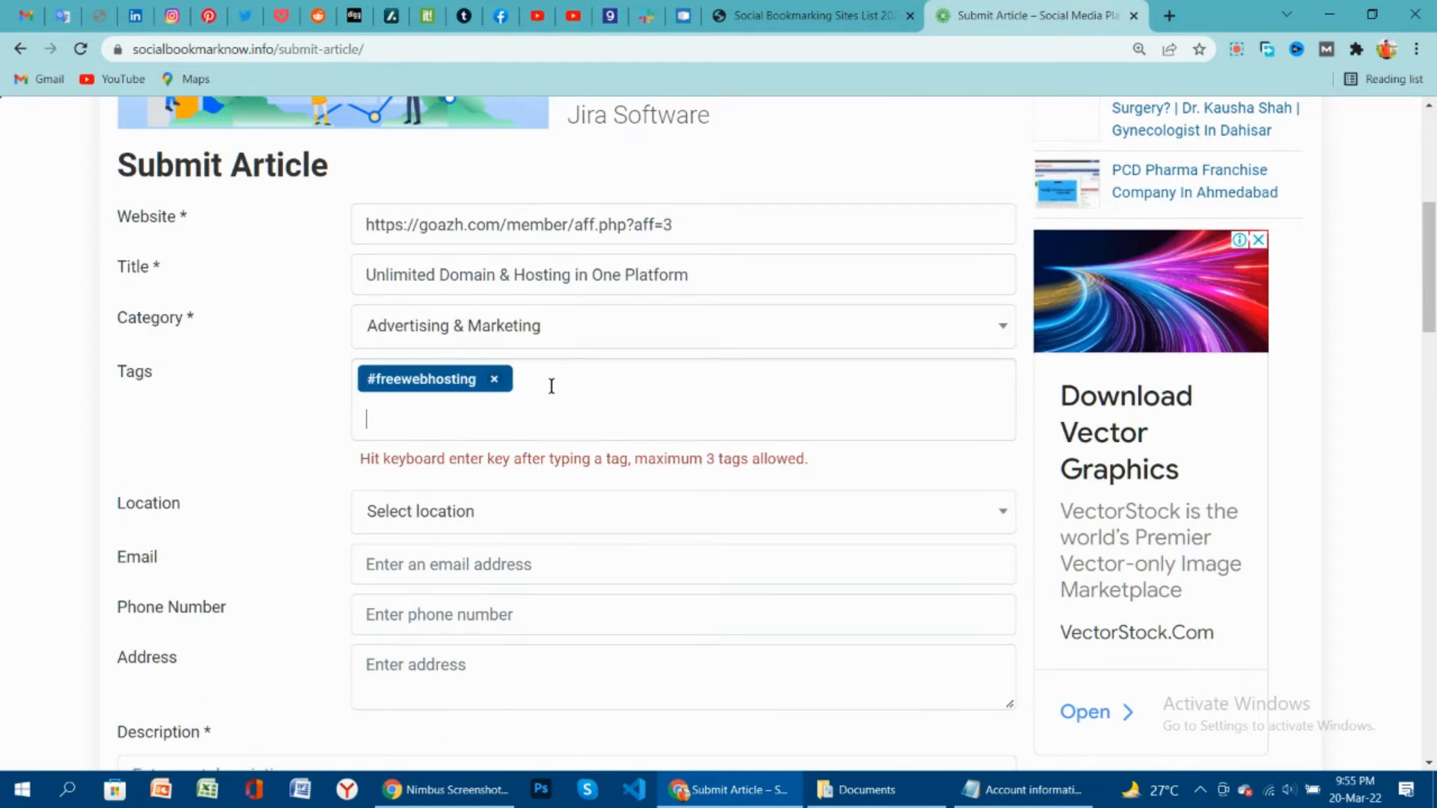
Add the #webhostingservices and #bestwebhosting tags from the notes.
{"action": "left_click", "coordinate": [1006, 790]}
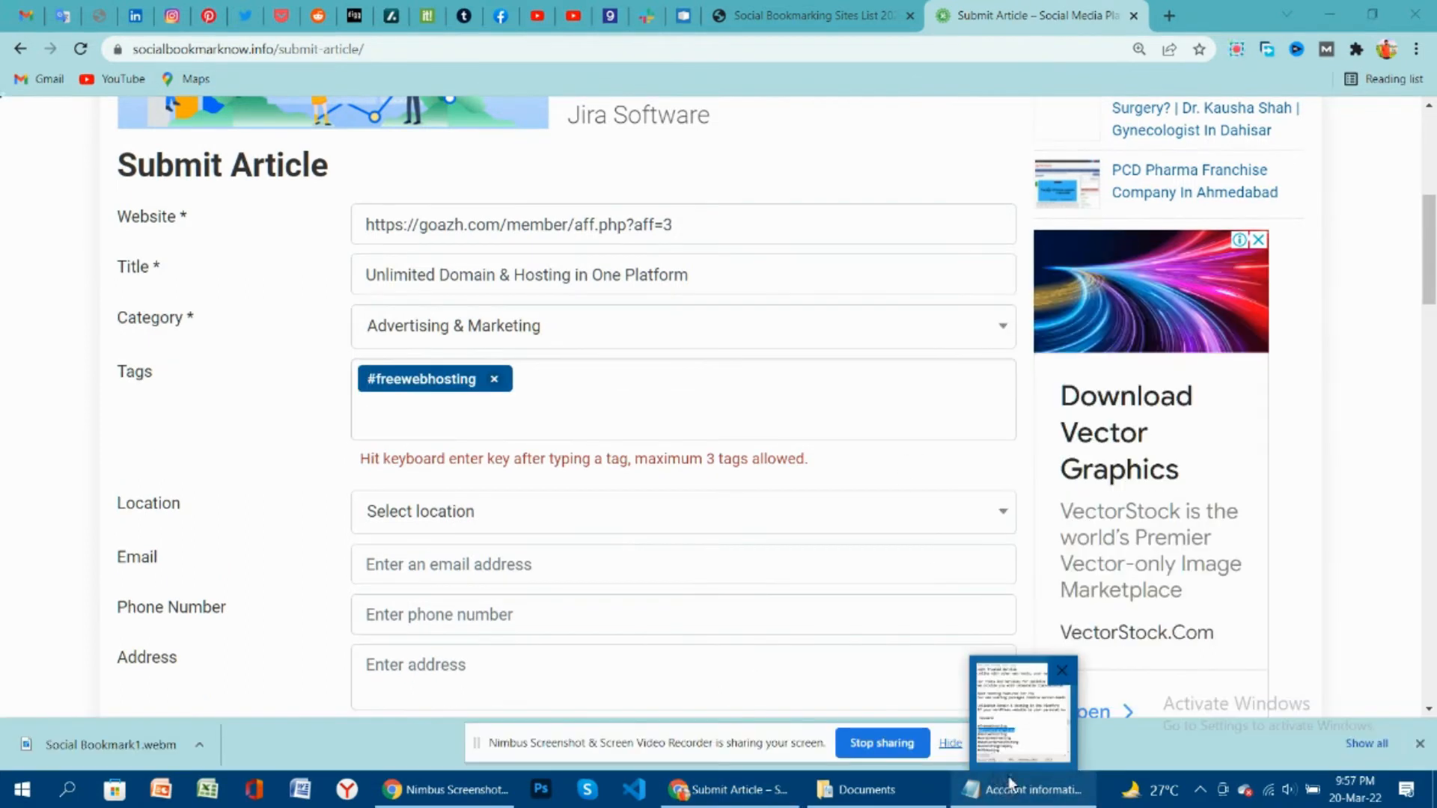
{"action": "left_click", "coordinate": [951, 743]}
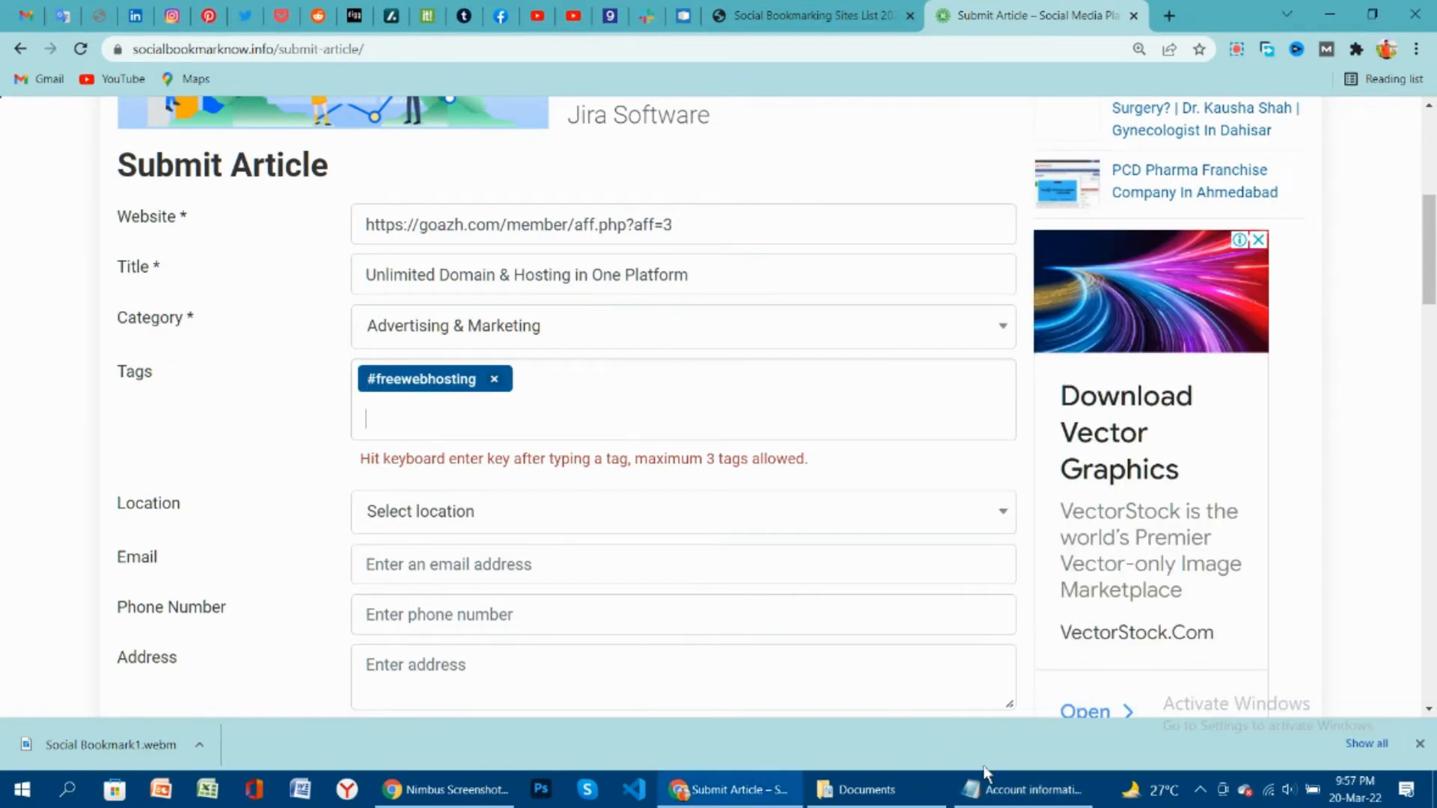
{"action": "left_click", "coordinate": [1025, 789]}
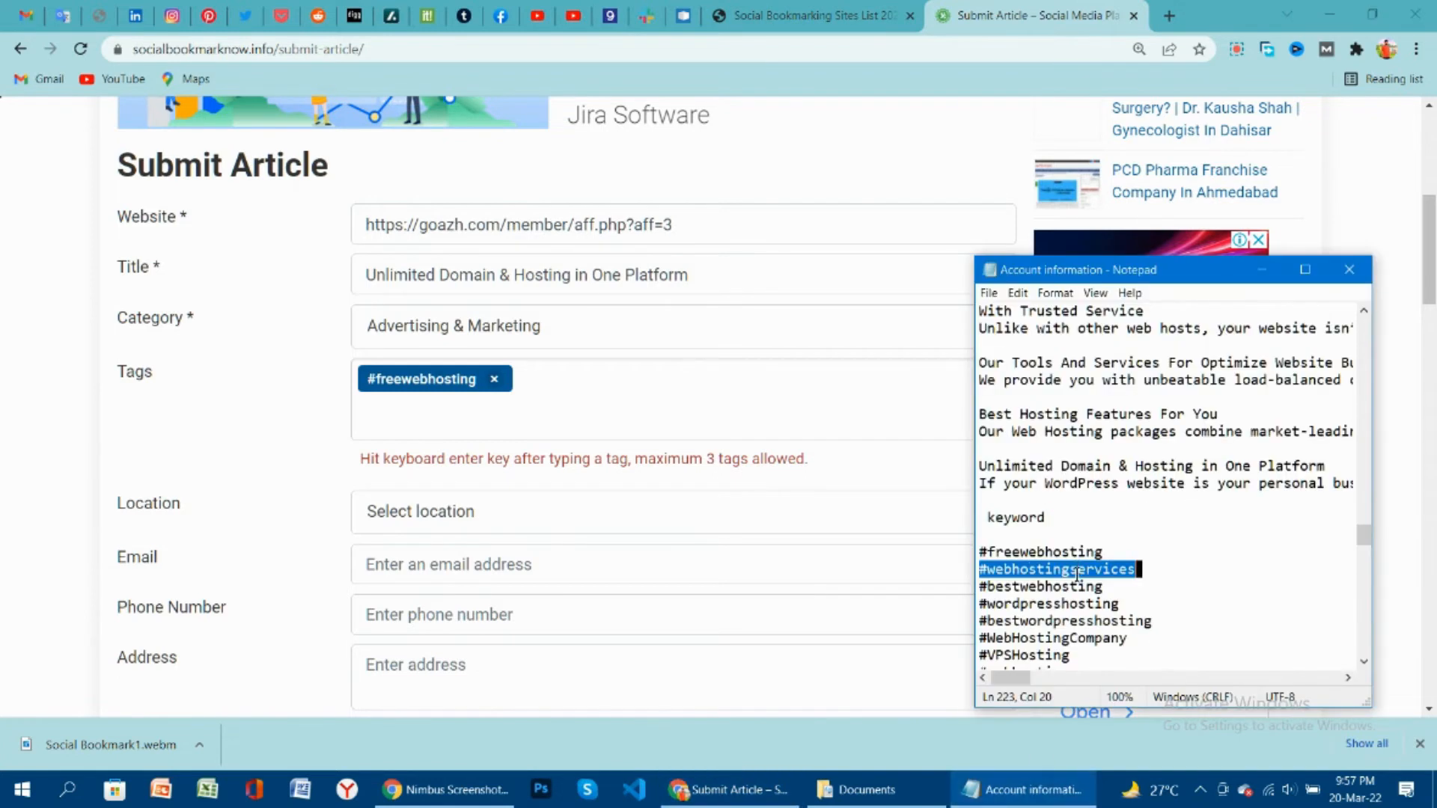
{"action": "left_click", "coordinate": [554, 412]}
{"action": "type", "text": "ostingservices"}
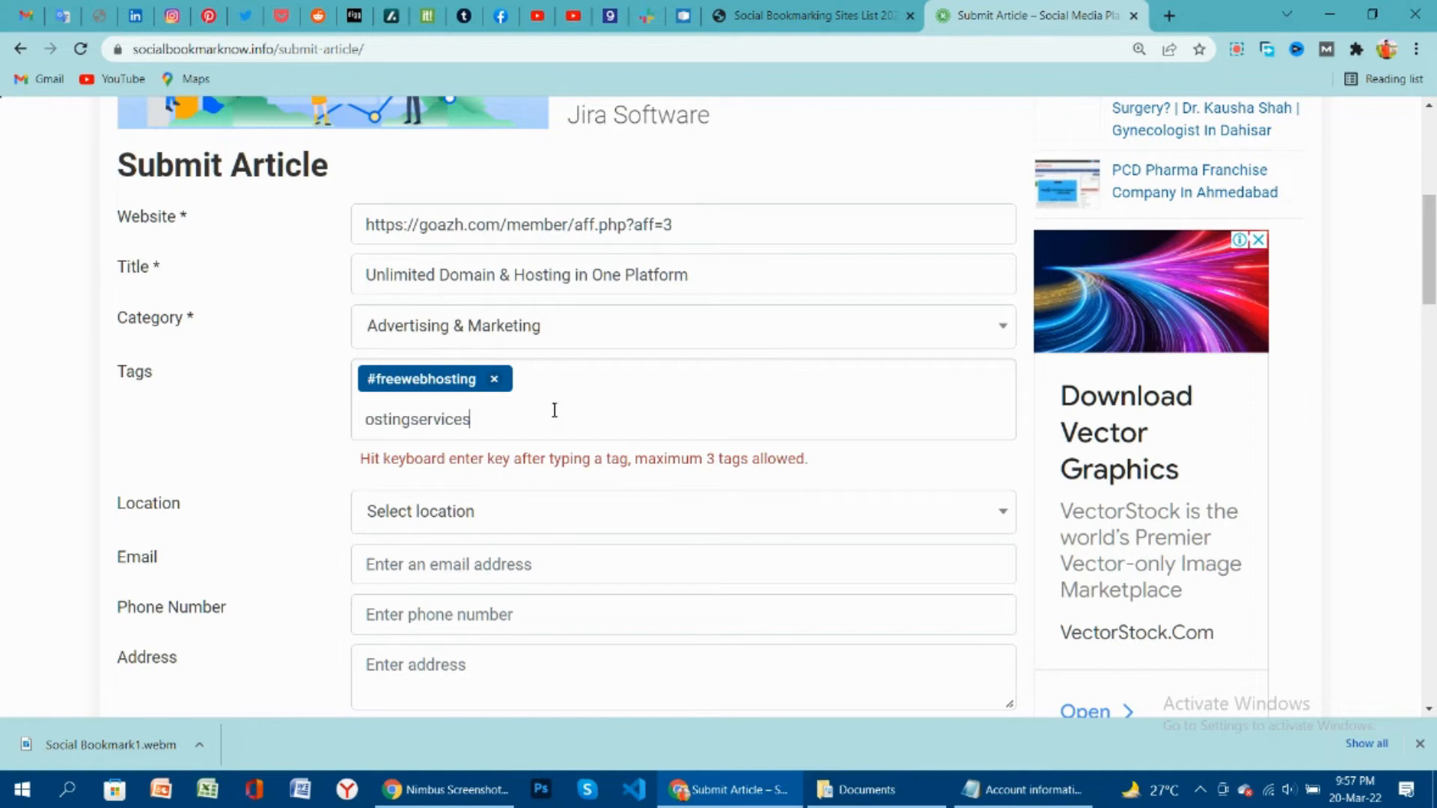
{"action": "key", "text": "Return"}
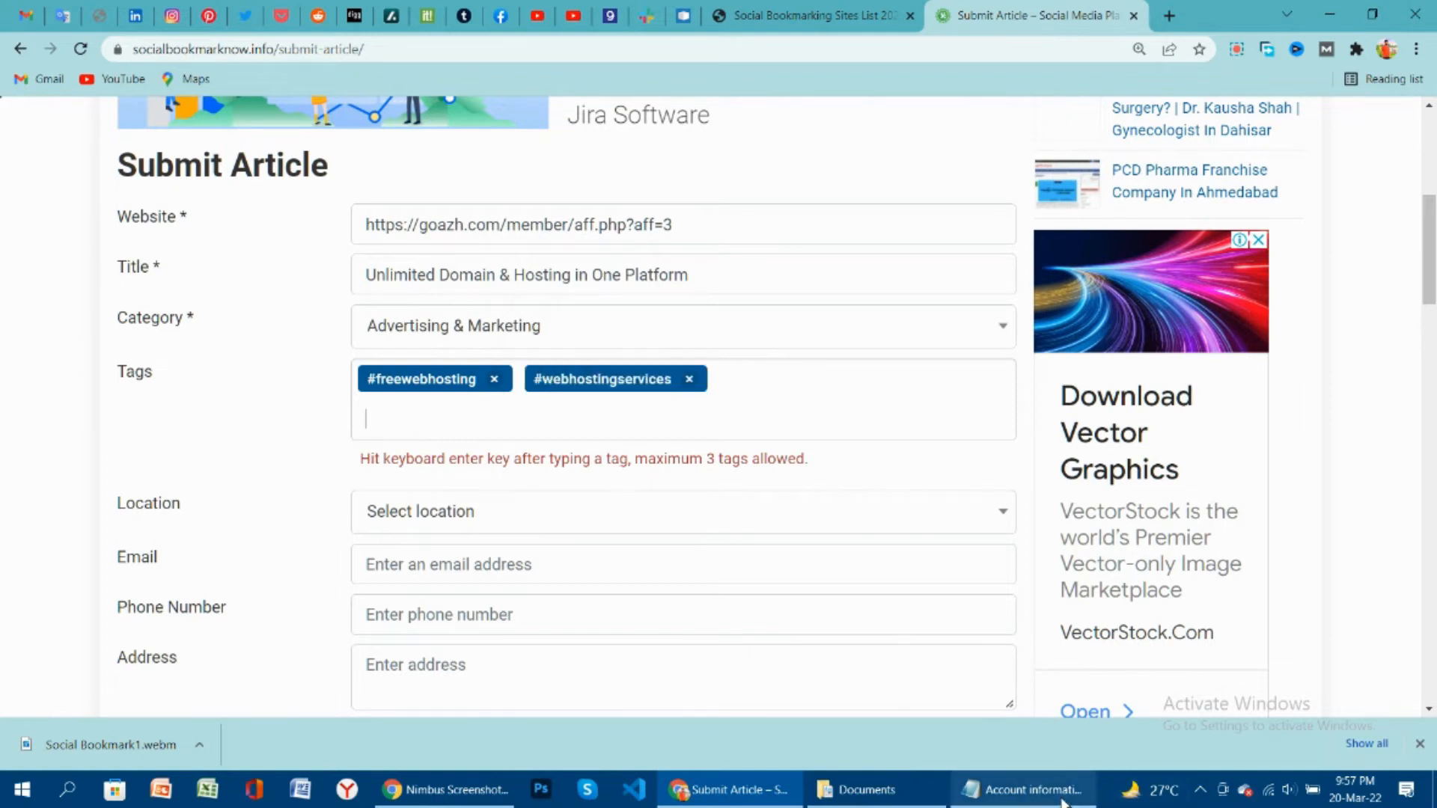
{"action": "left_click", "coordinate": [1026, 790]}
{"action": "double_click", "coordinate": [1087, 603]}
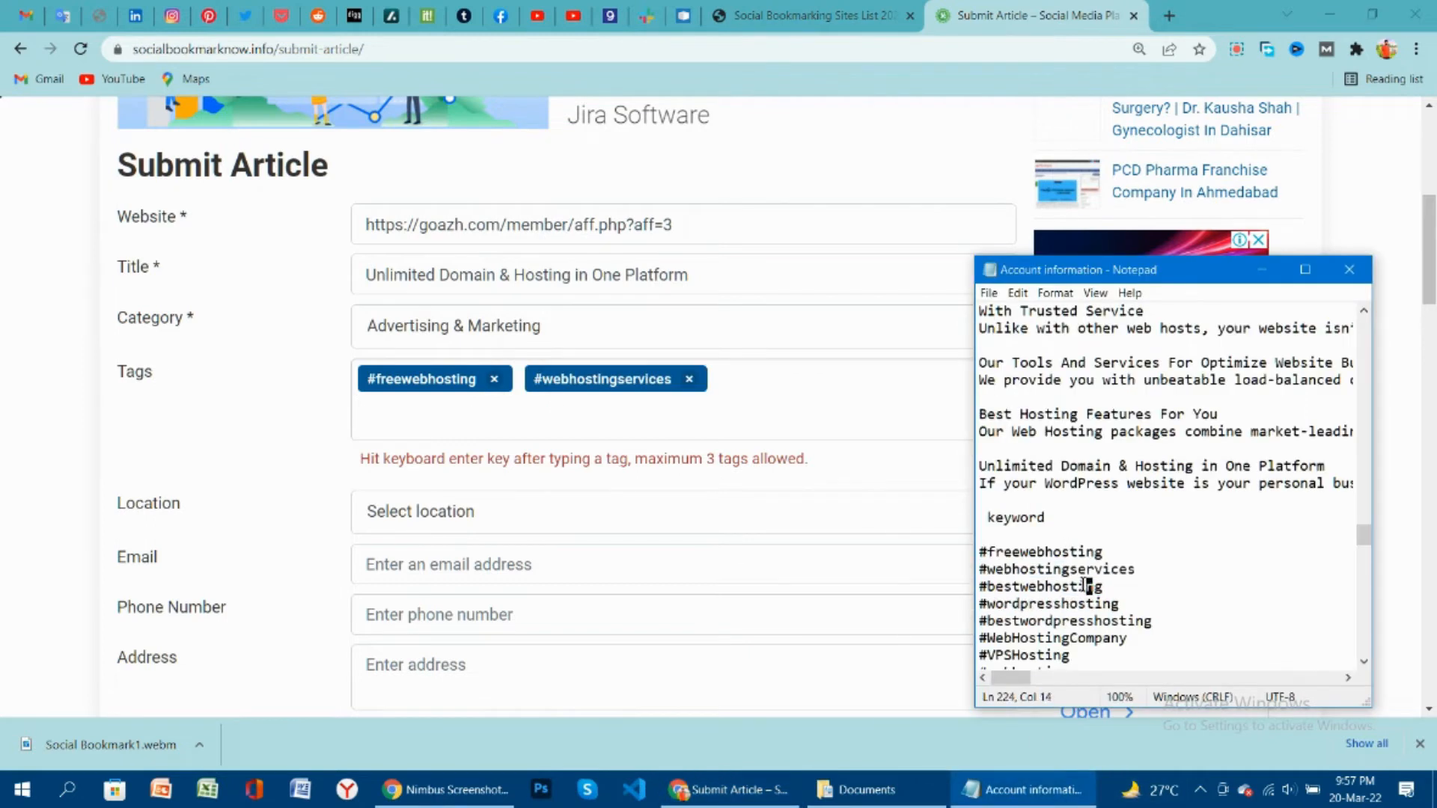
{"action": "double_click", "coordinate": [1083, 585]}
{"action": "key", "text": "ctrl+c"}
{"action": "left_click", "coordinate": [607, 407]}
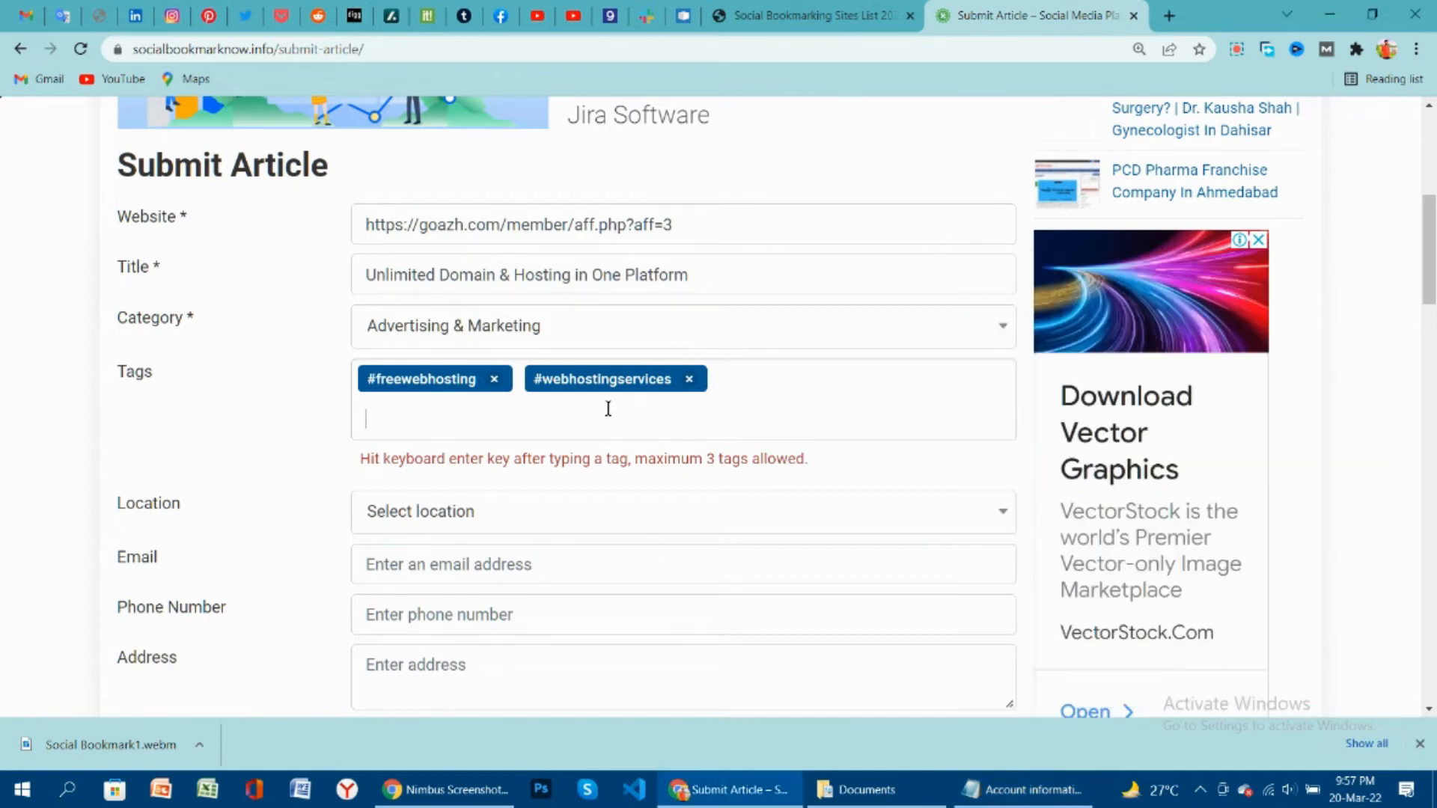
{"action": "key", "text": "ctrl+v"}
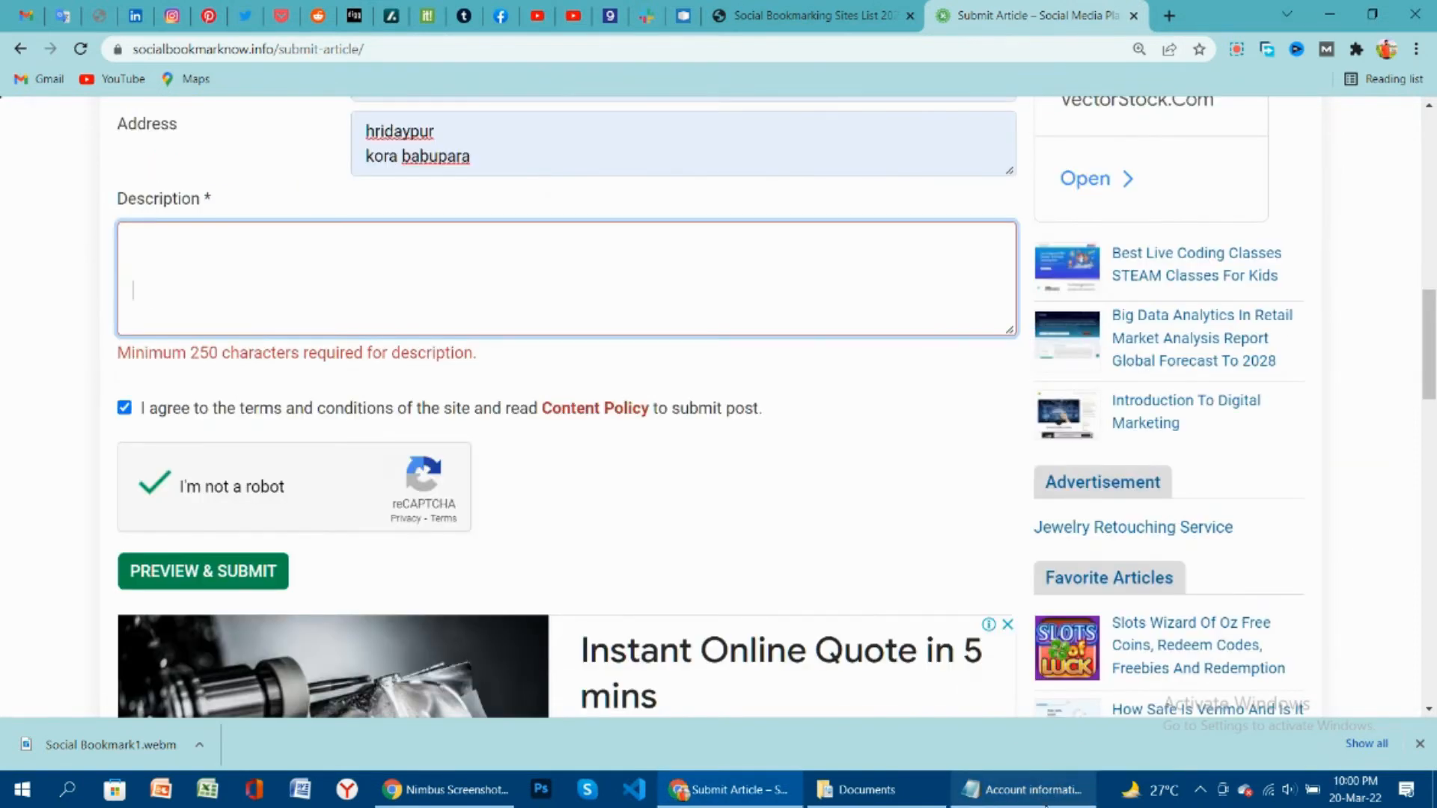
Paste the three 100% OFF promo lines from the notes into Description.
{"action": "left_click", "coordinate": [1045, 803]}
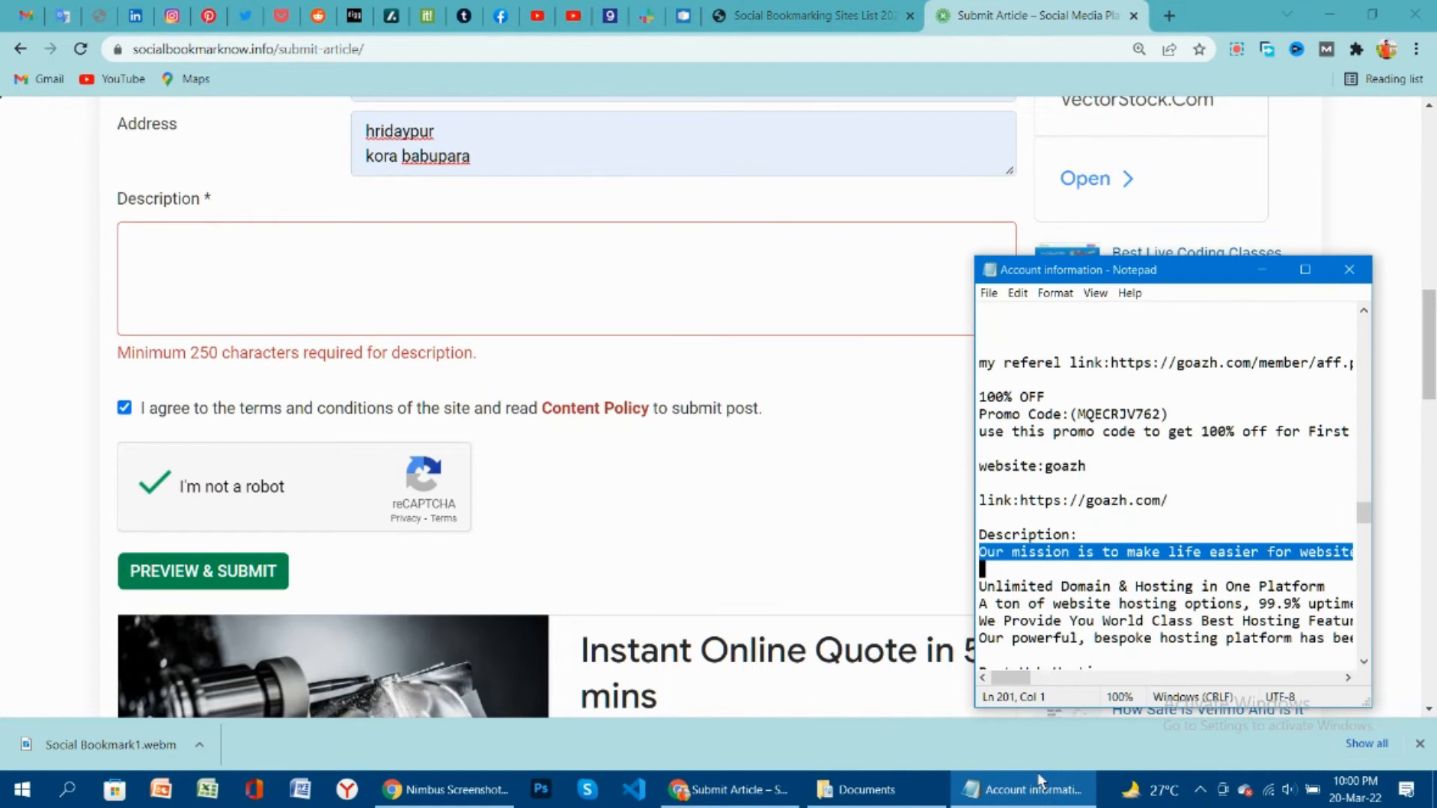
{"action": "scroll", "coordinate": [1065, 509], "scroll_direction": "down", "scroll_amount": 1}
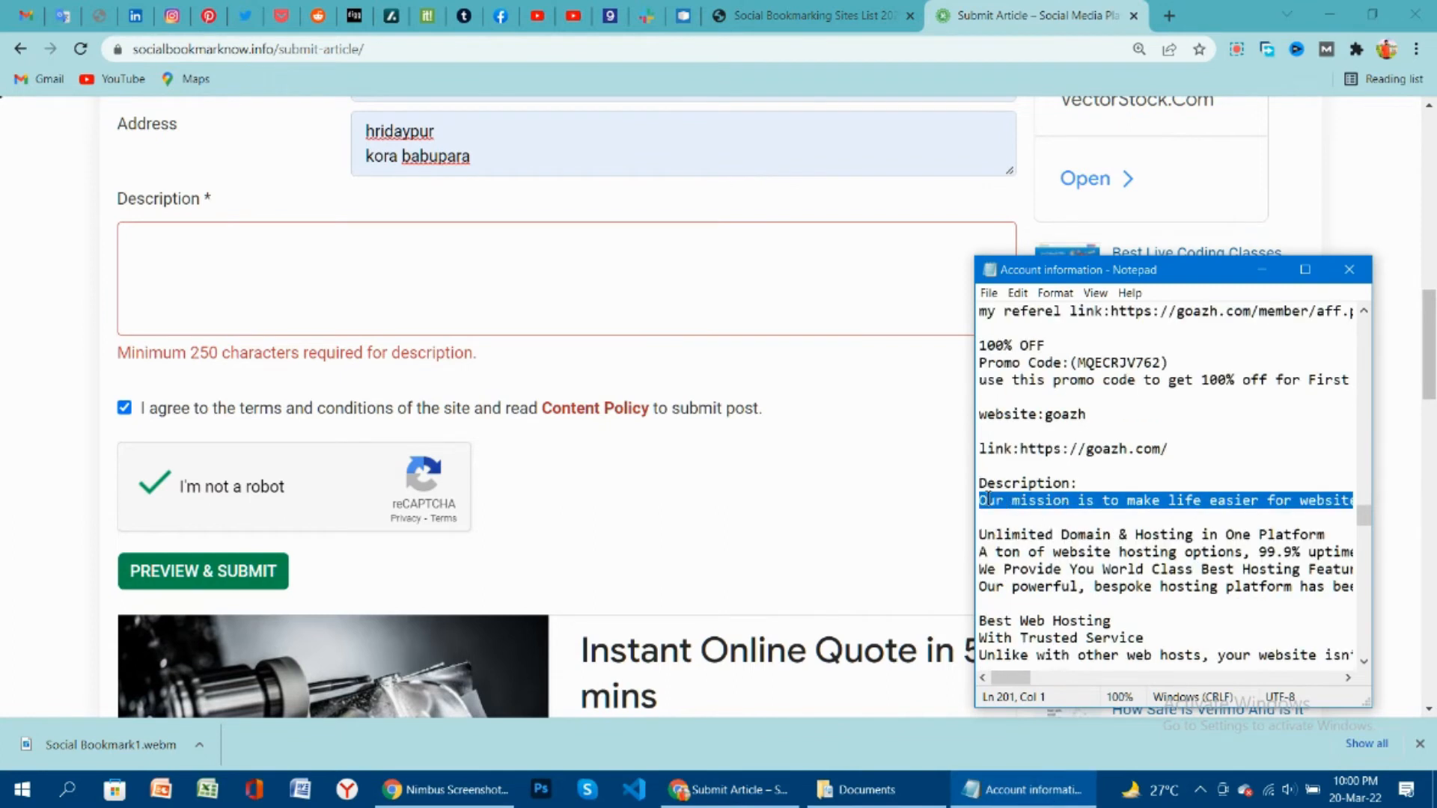
{"action": "left_click_drag", "start_coordinate": [980, 345], "coordinate": [988, 391]}
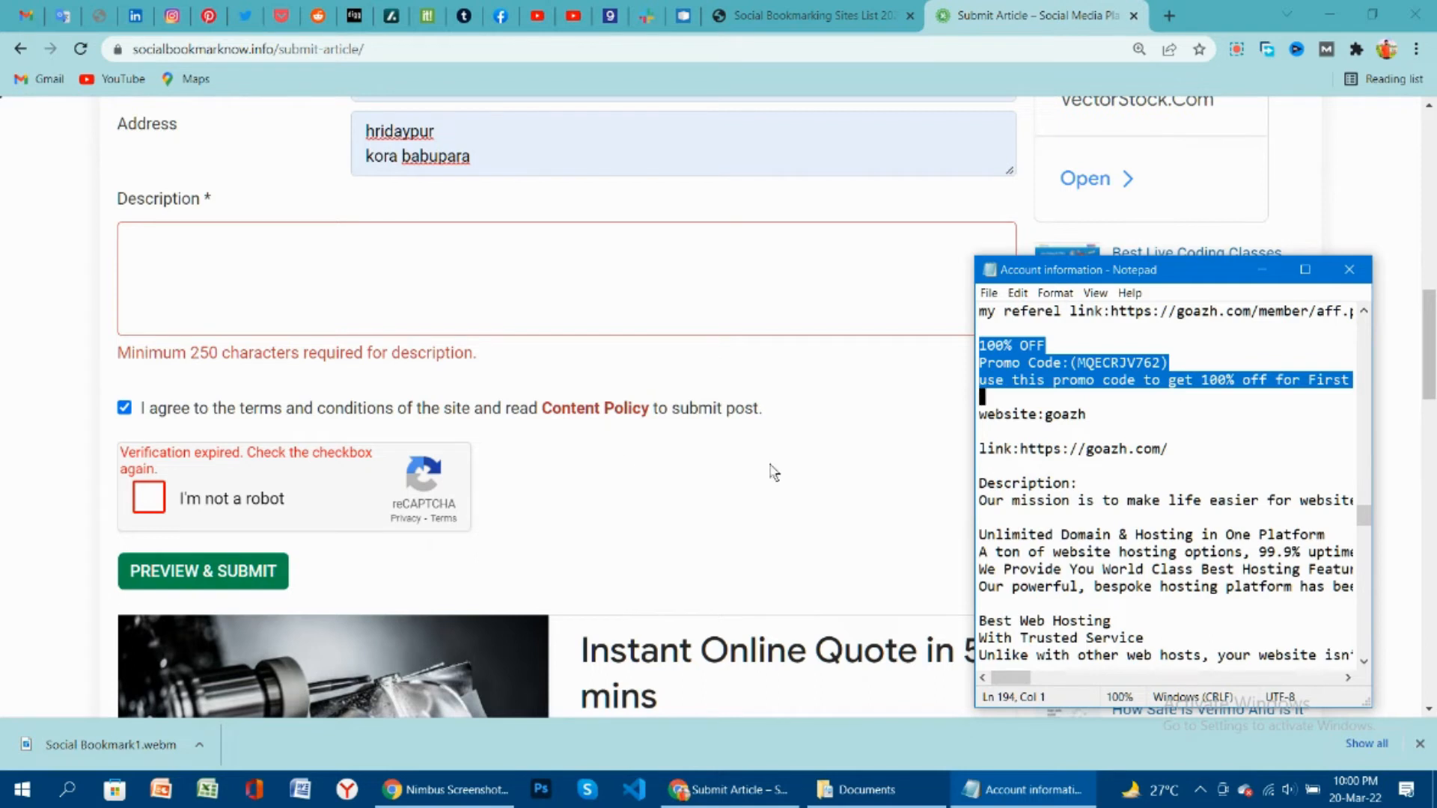
{"action": "left_click", "coordinate": [235, 266]}
{"action": "type", "text": "100% OFF Promo Code:(MQECRJV762) use this promo code to get 100% off for First 25 users."}
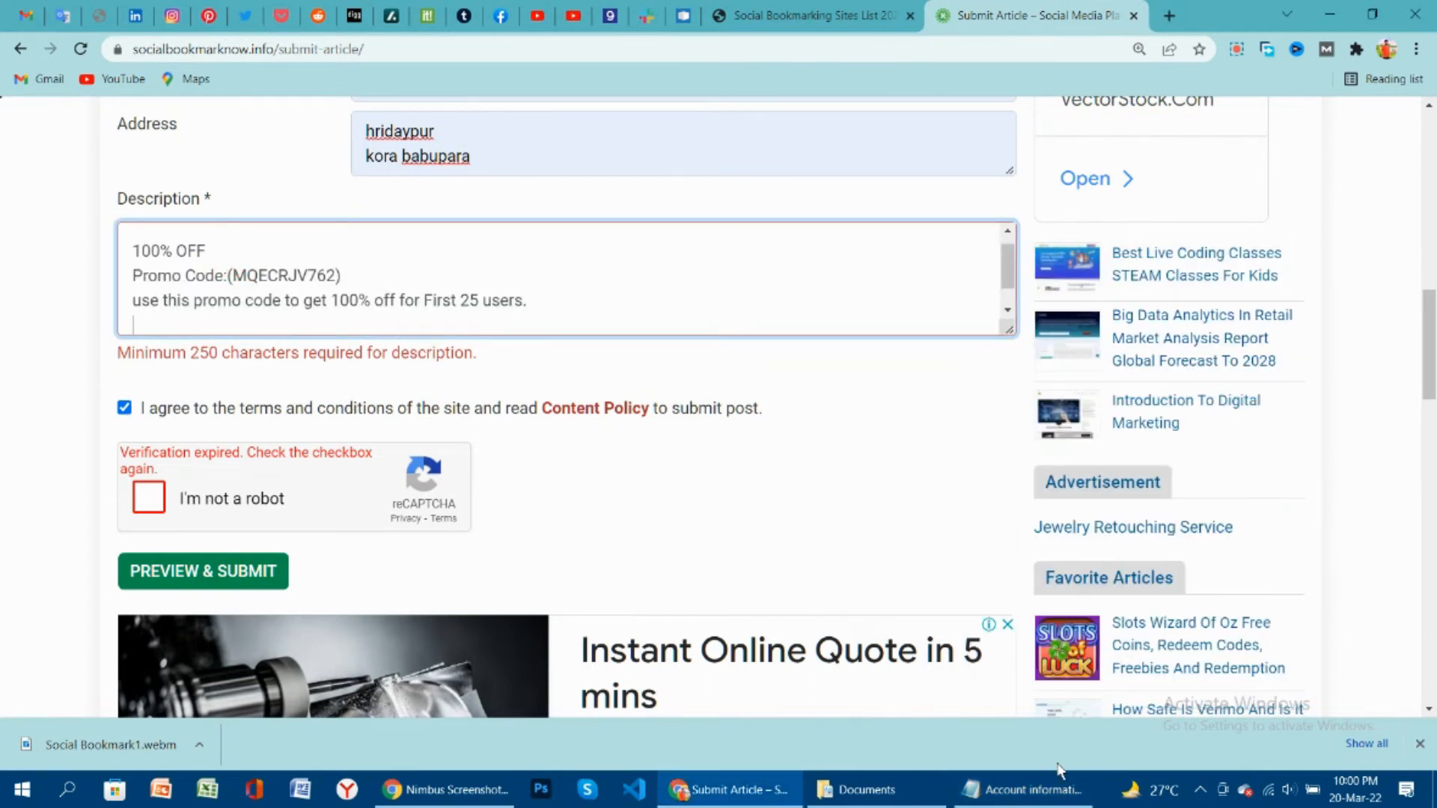
Append the mission and hosting feature paragraphs, then redo the expired reCAPTCHA check.
{"action": "left_click", "coordinate": [1040, 787]}
{"action": "left_click_drag", "start_coordinate": [977, 499], "coordinate": [993, 603]}
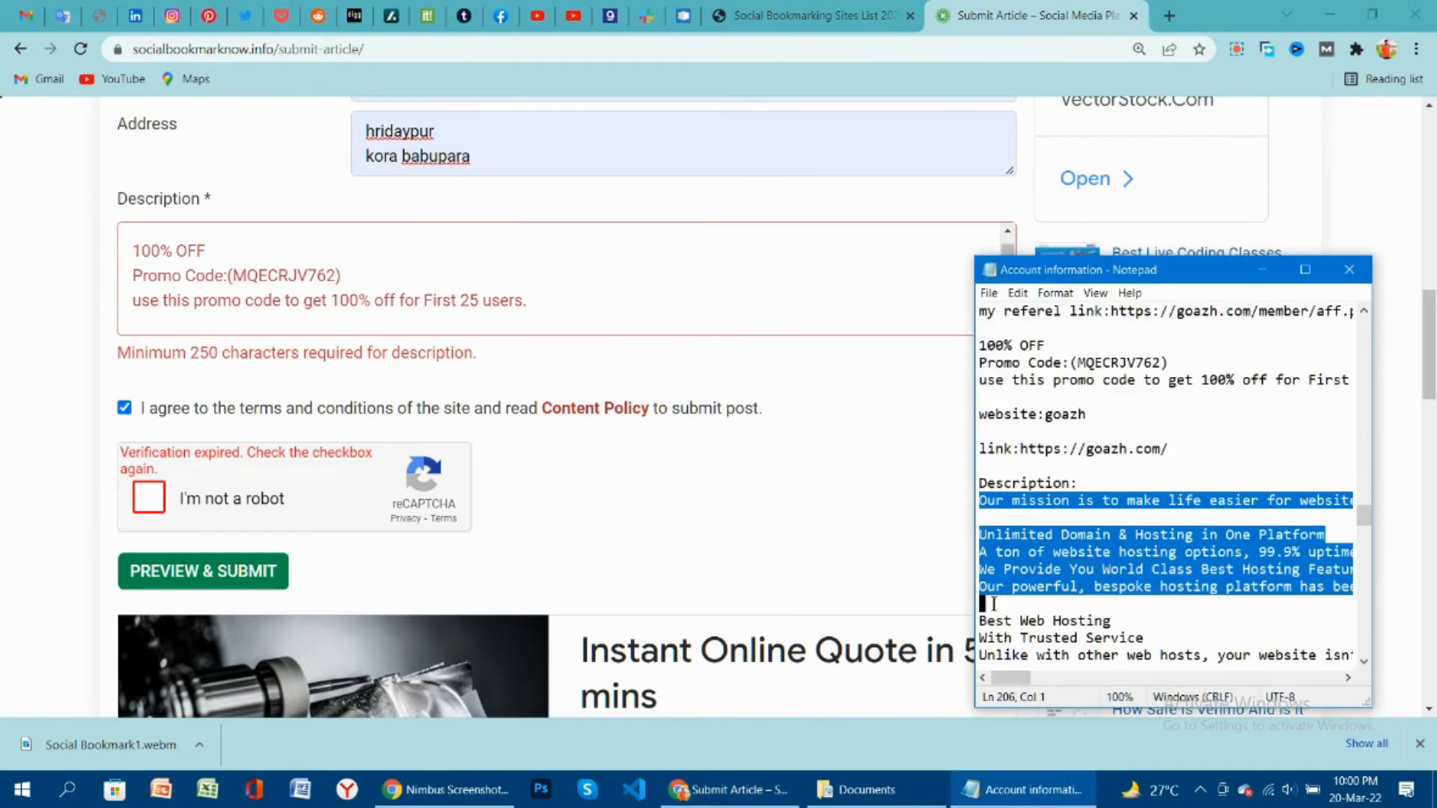
{"action": "left_click", "coordinate": [500, 318]}
{"action": "key", "text": "ctrl+v"}
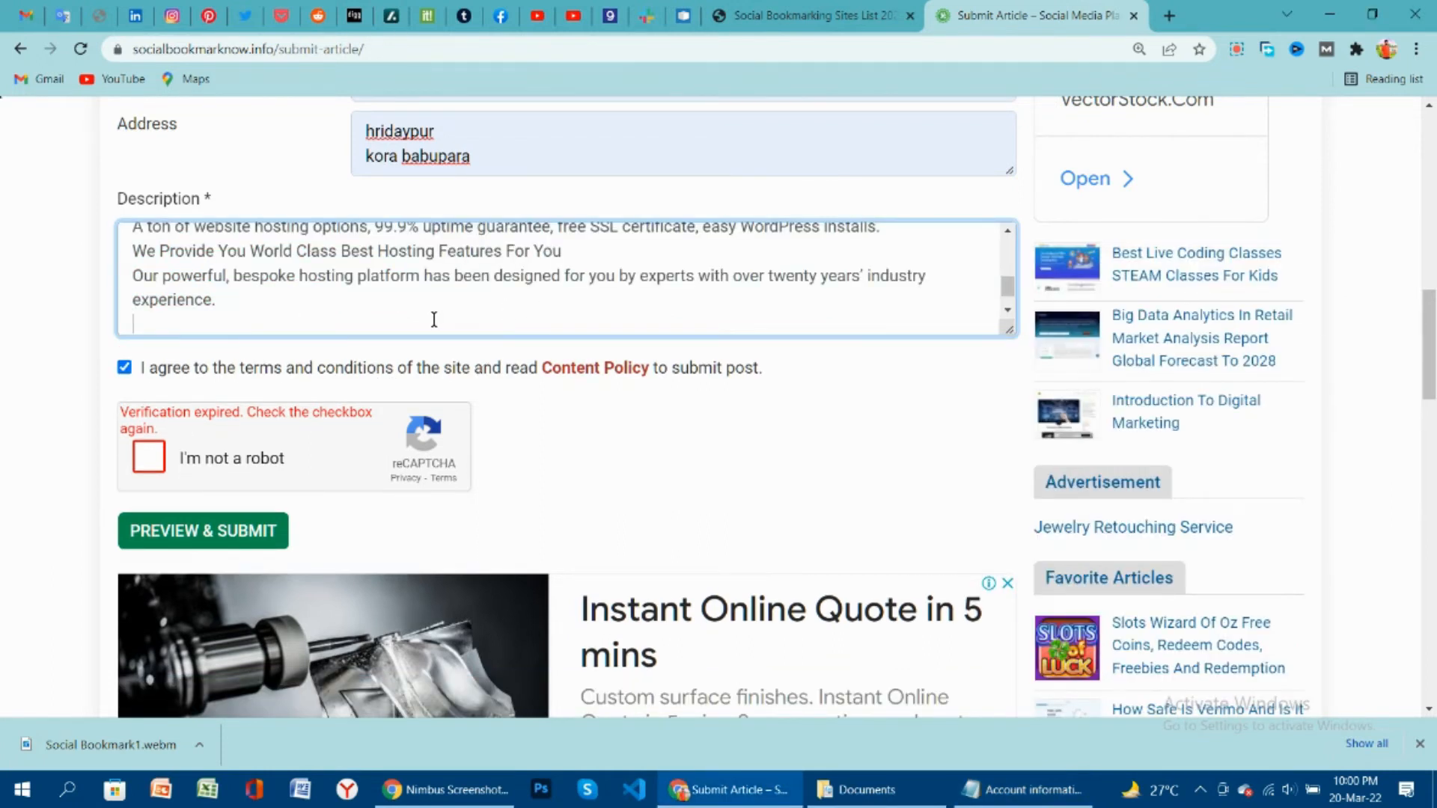
{"action": "left_click", "coordinate": [155, 461]}
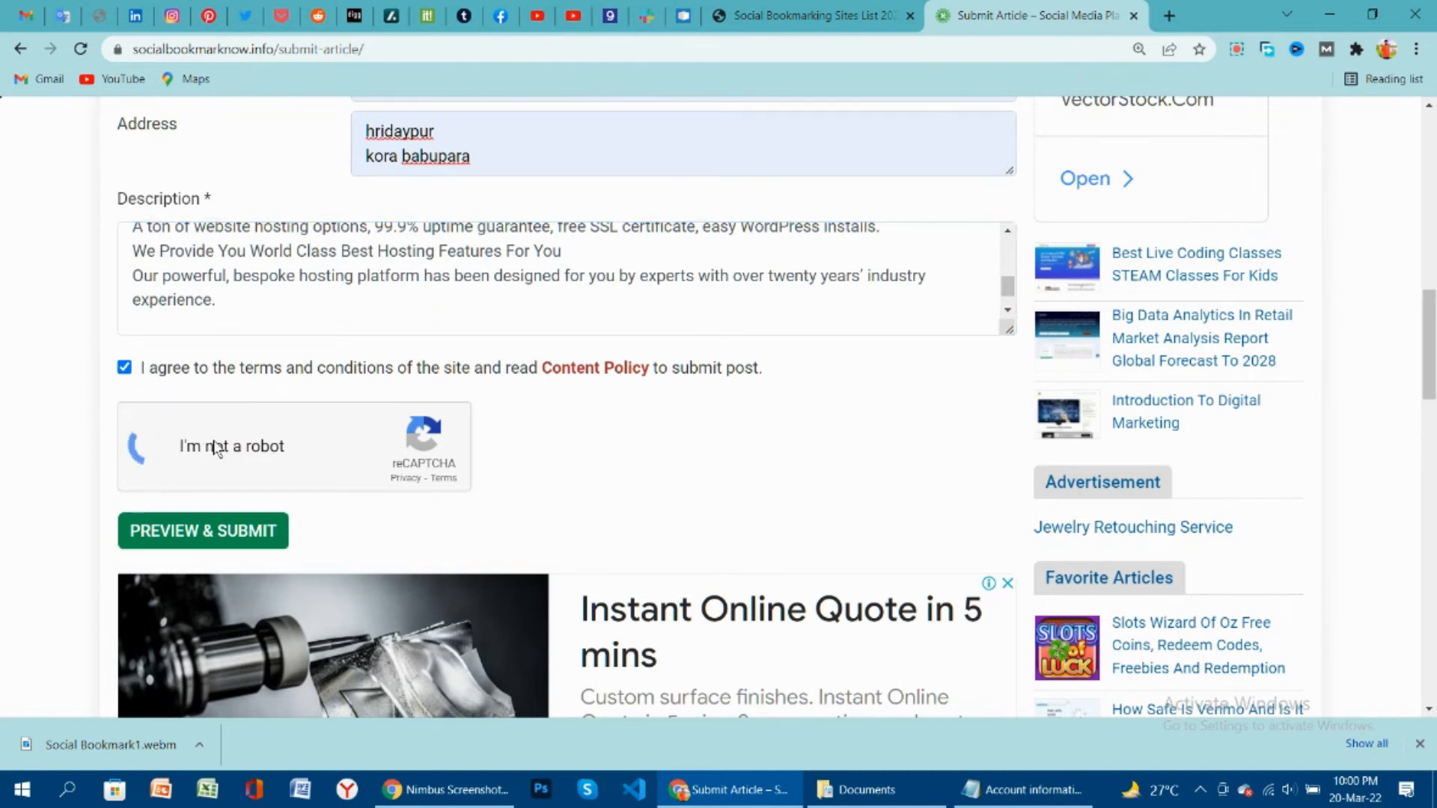
Submit with PREVIEW & SUBMIT and review the Preview Article page marked Pending for Review.
{"action": "left_click", "coordinate": [194, 533]}
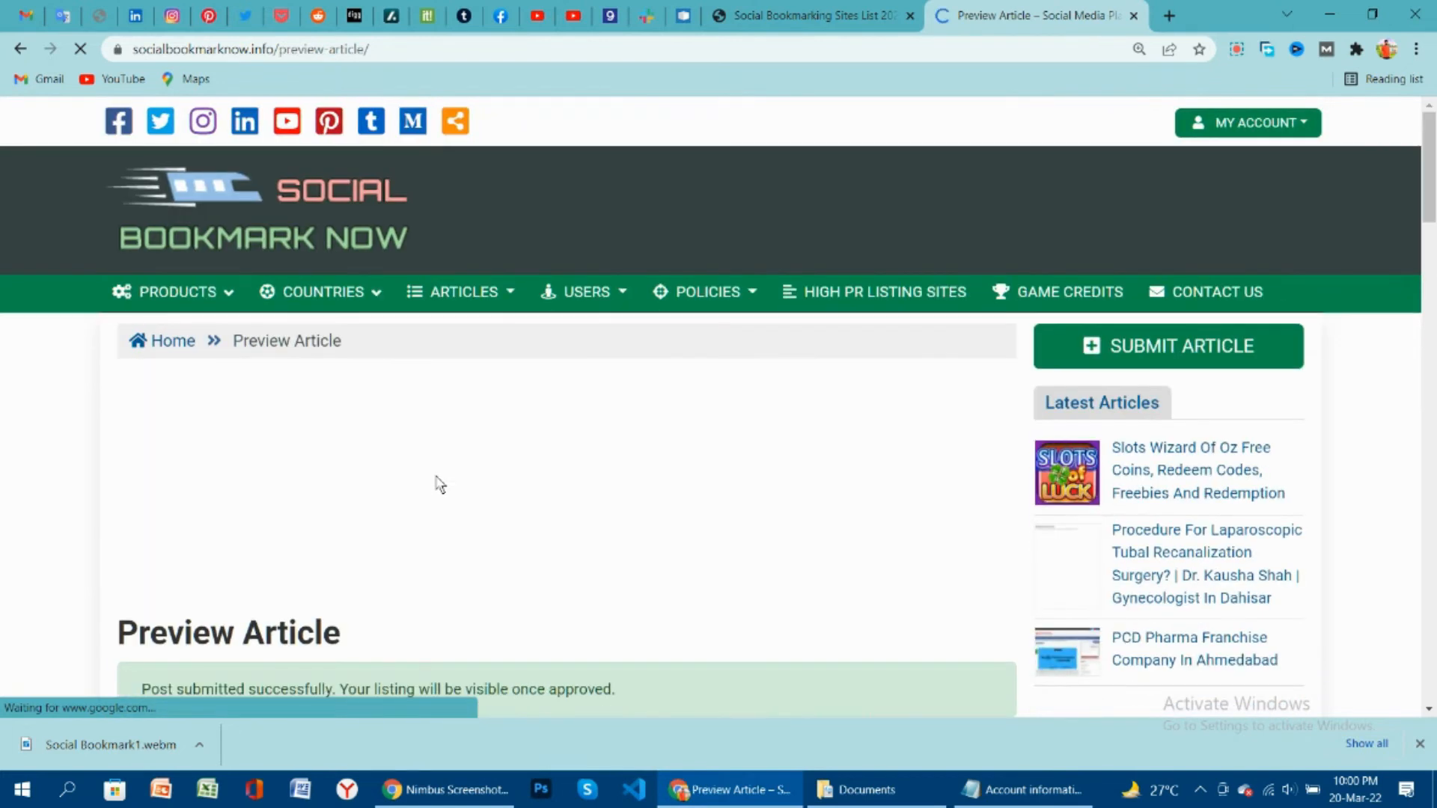
{"action": "scroll", "coordinate": [440, 487], "scroll_direction": "down", "scroll_amount": 3}
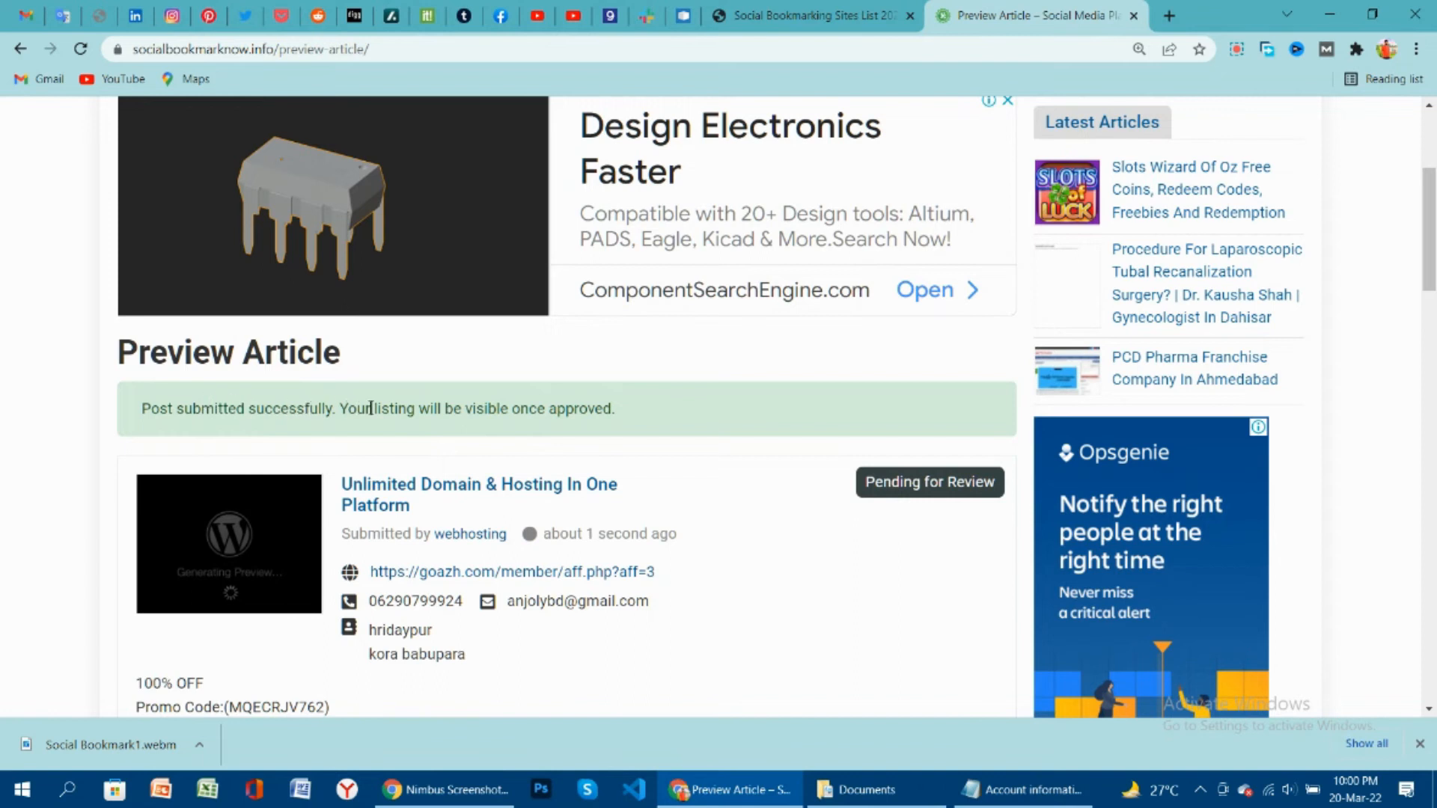
{"action": "scroll", "coordinate": [598, 428], "scroll_direction": "down", "scroll_amount": 5}
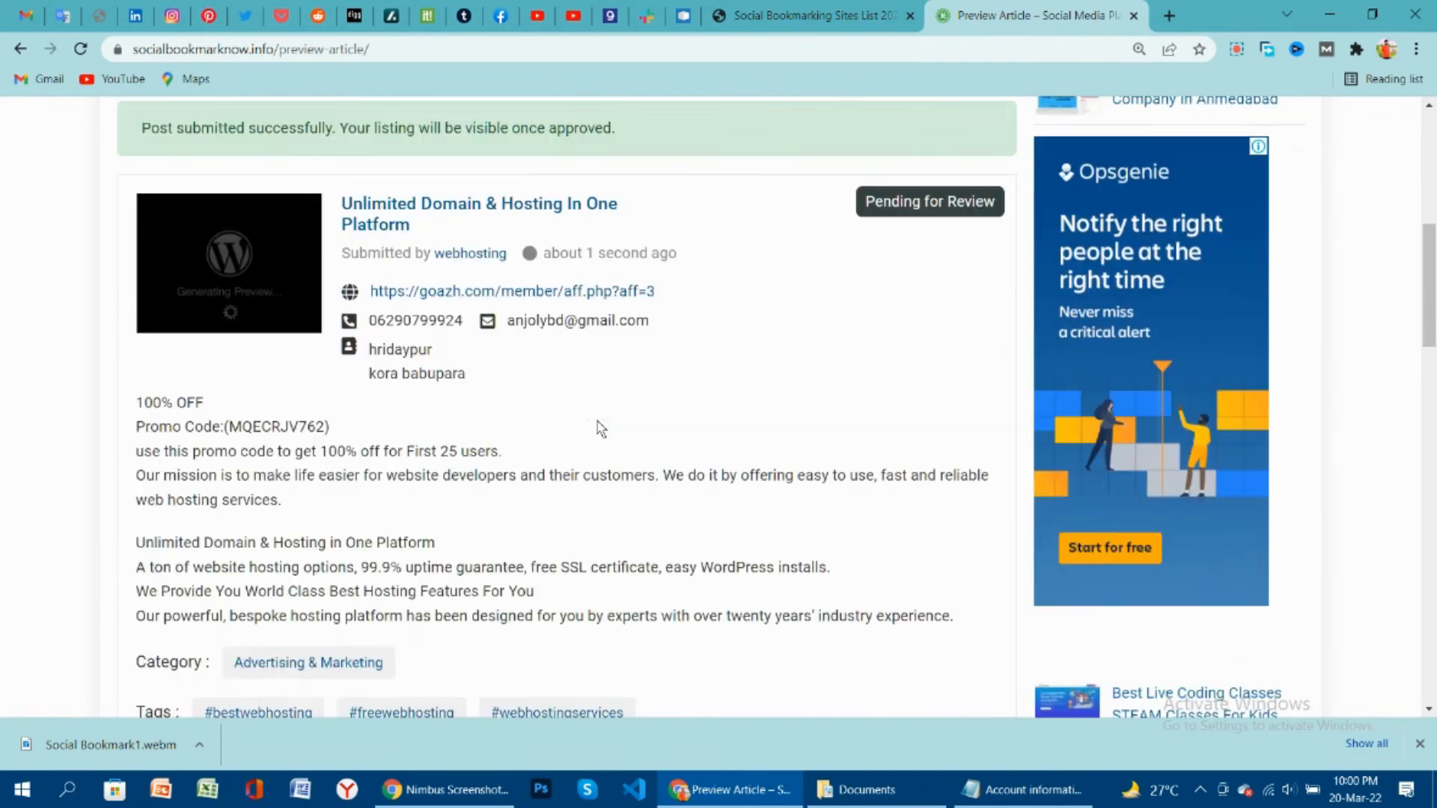
{"action": "scroll", "coordinate": [601, 429], "scroll_direction": "down", "scroll_amount": 4}
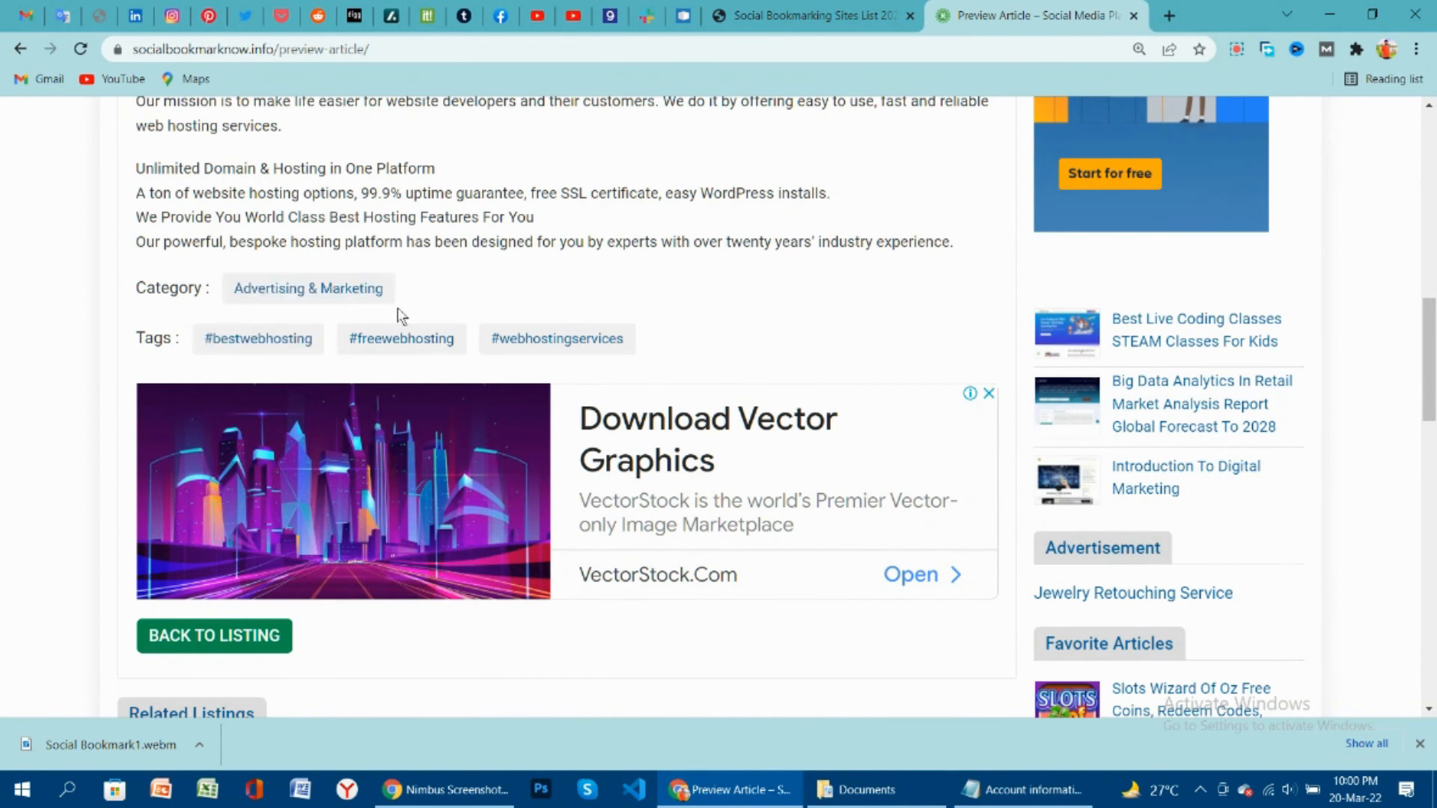
{"action": "scroll", "coordinate": [408, 377], "scroll_direction": "down", "scroll_amount": 4}
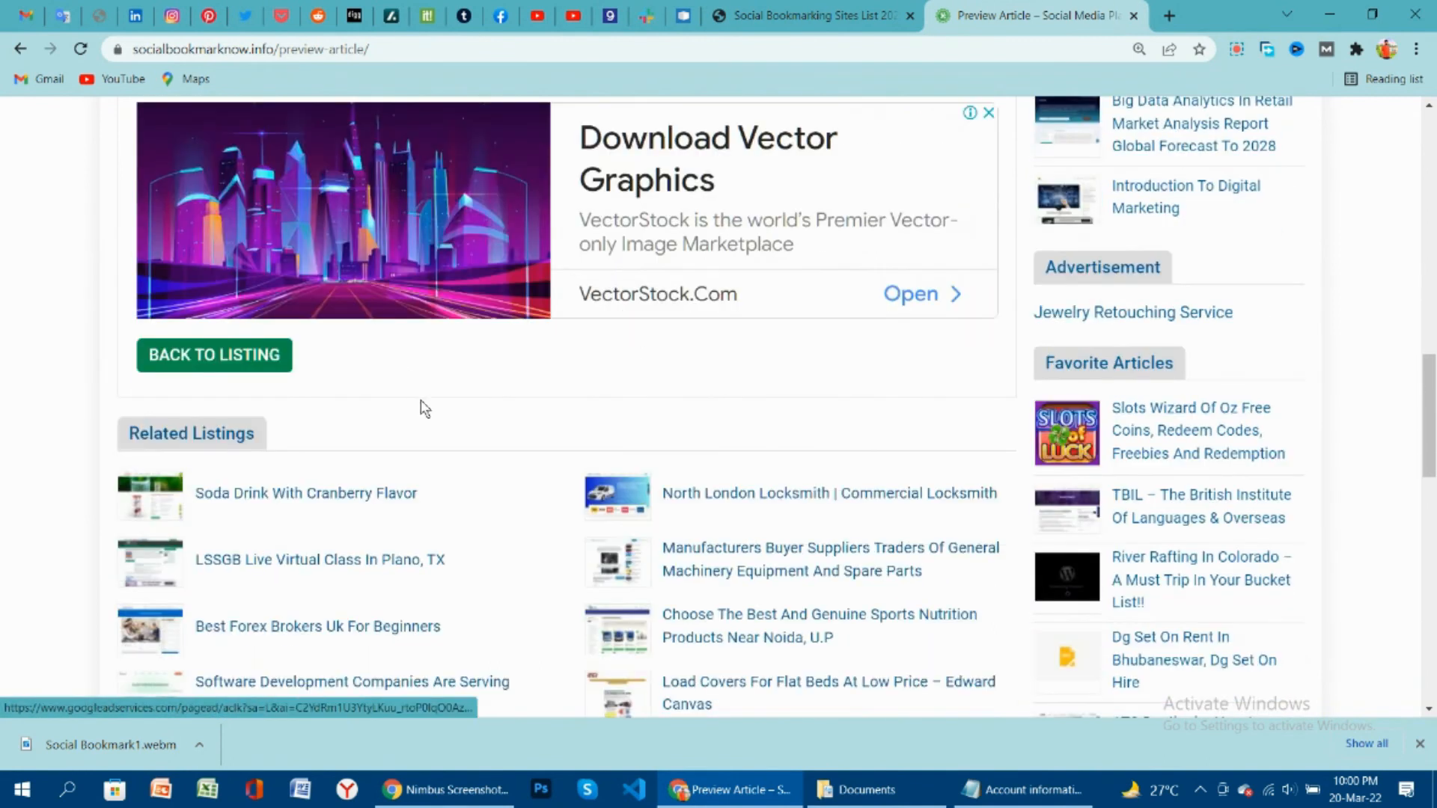
{"action": "scroll", "coordinate": [419, 408], "scroll_direction": "up", "scroll_amount": 12}
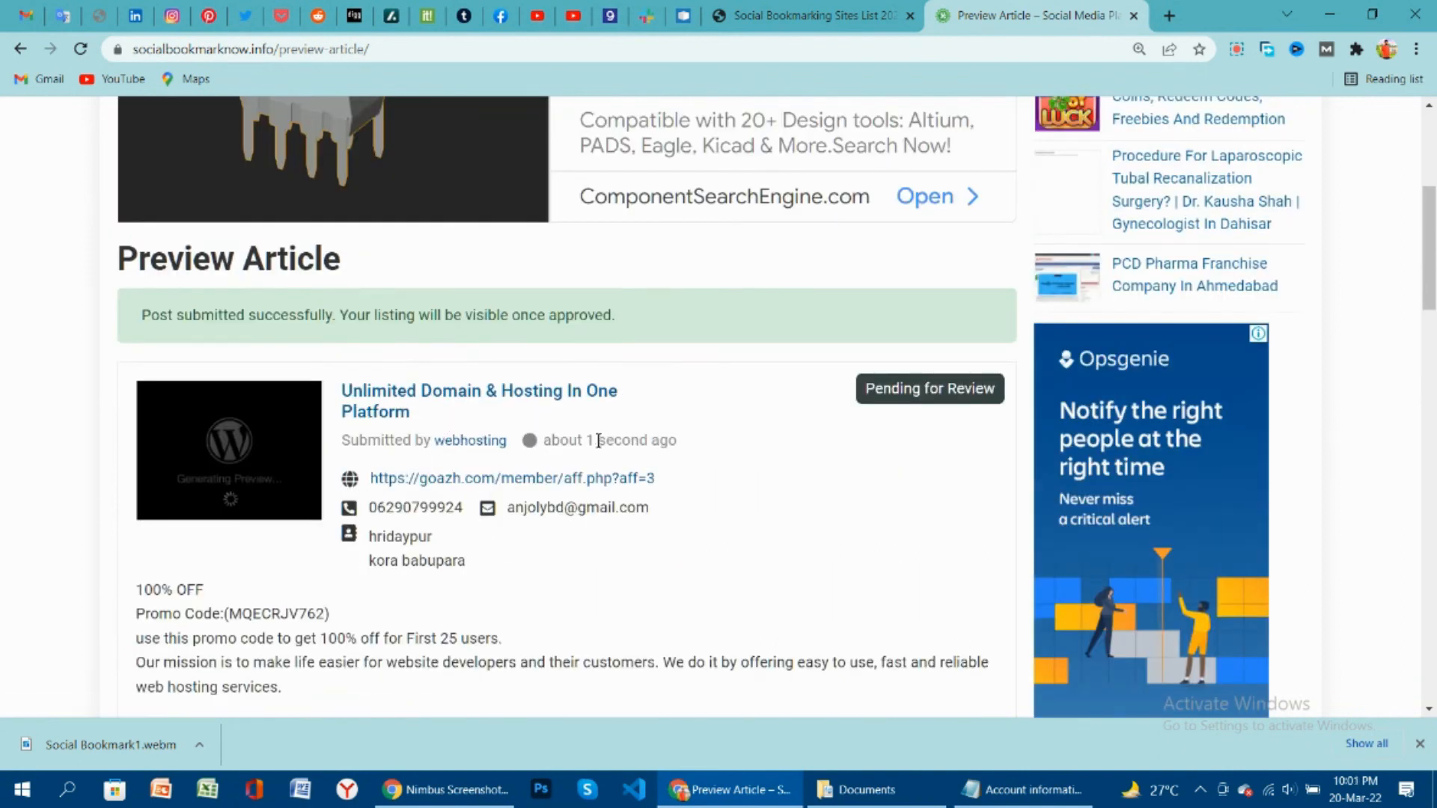
{"action": "scroll", "coordinate": [494, 416], "scroll_direction": "up", "scroll_amount": 1}
{"action": "scroll", "coordinate": [754, 402], "scroll_direction": "up", "scroll_amount": 4}
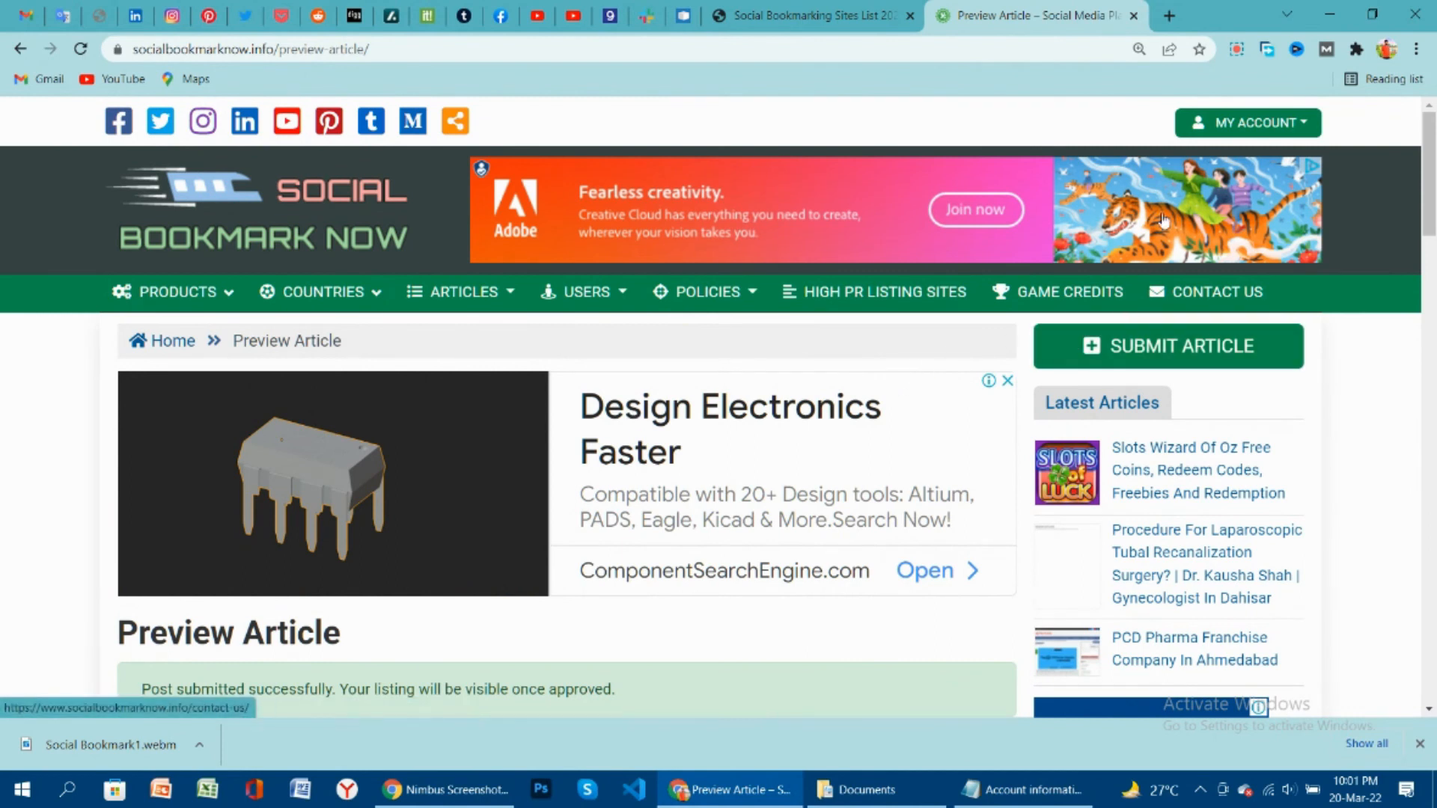
Go to My Articles and find the 'Unlimited Domain & Hosting In One Platform' card pending review.
{"action": "left_click", "coordinate": [1246, 123]}
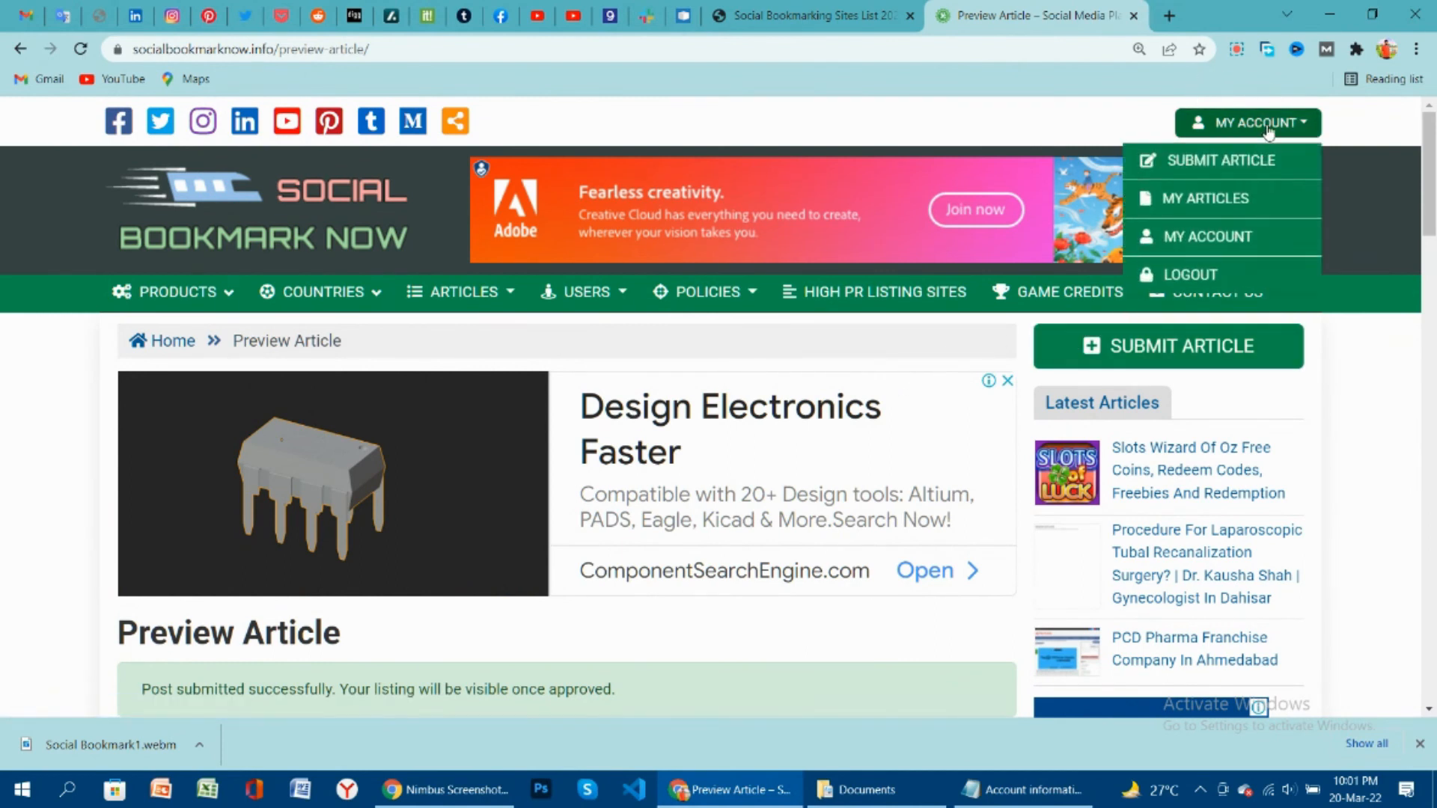
{"action": "left_click", "coordinate": [1225, 201]}
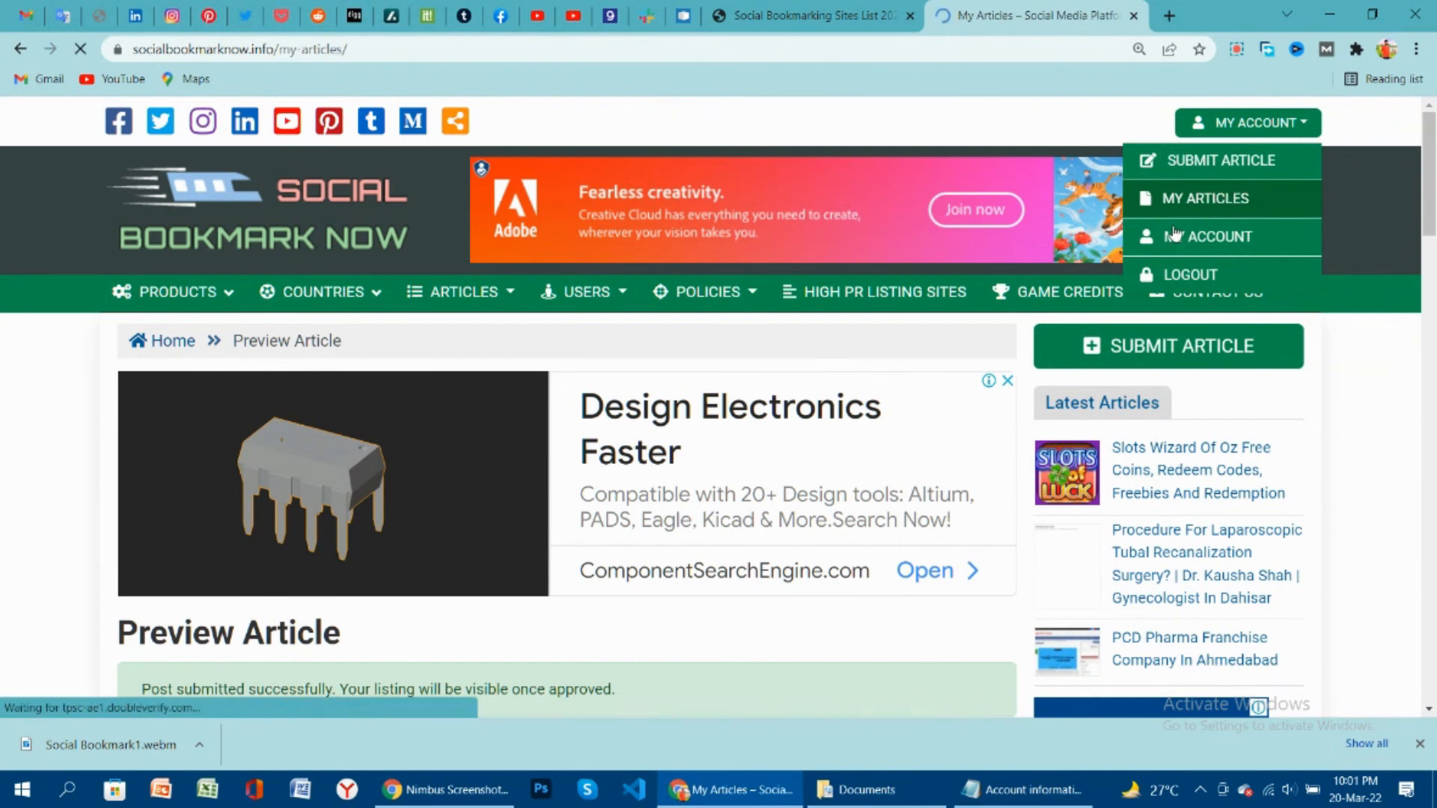
{"action": "scroll", "coordinate": [606, 506], "scroll_direction": "down", "scroll_amount": 5}
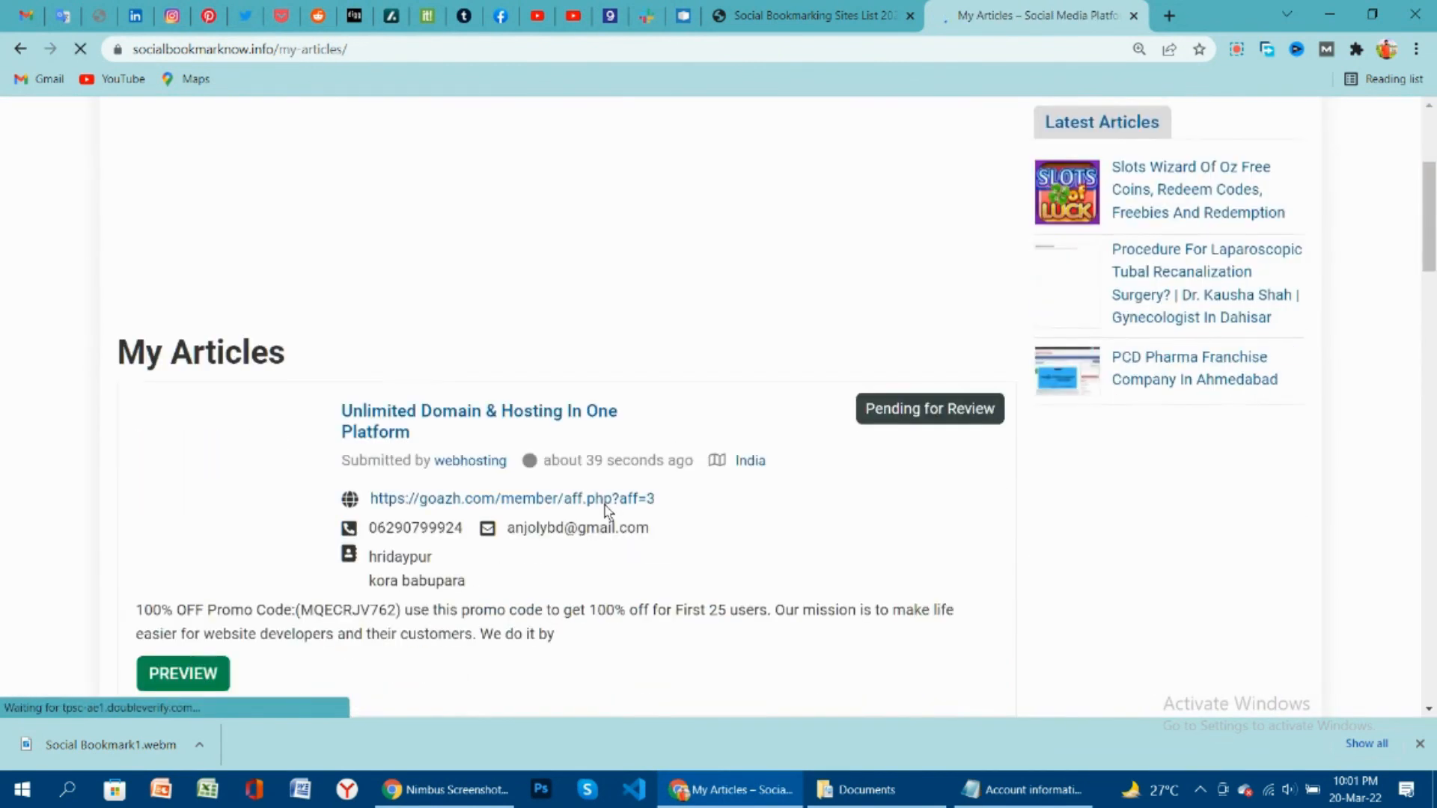
{"action": "scroll", "coordinate": [519, 500], "scroll_direction": "down", "scroll_amount": 4}
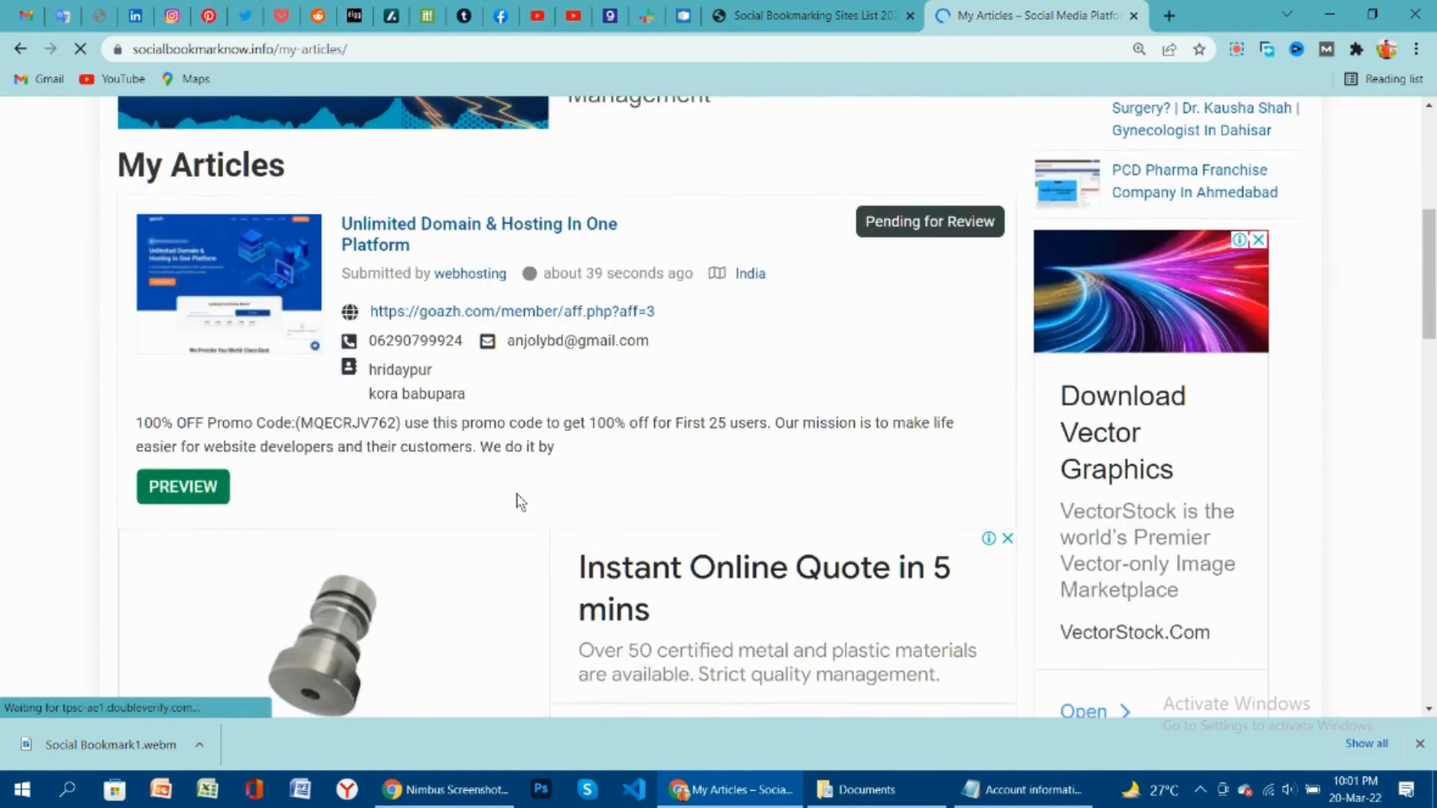
{"action": "scroll", "coordinate": [521, 502], "scroll_direction": "down", "scroll_amount": 5}
{"action": "scroll", "coordinate": [522, 501], "scroll_direction": "up", "scroll_amount": 6}
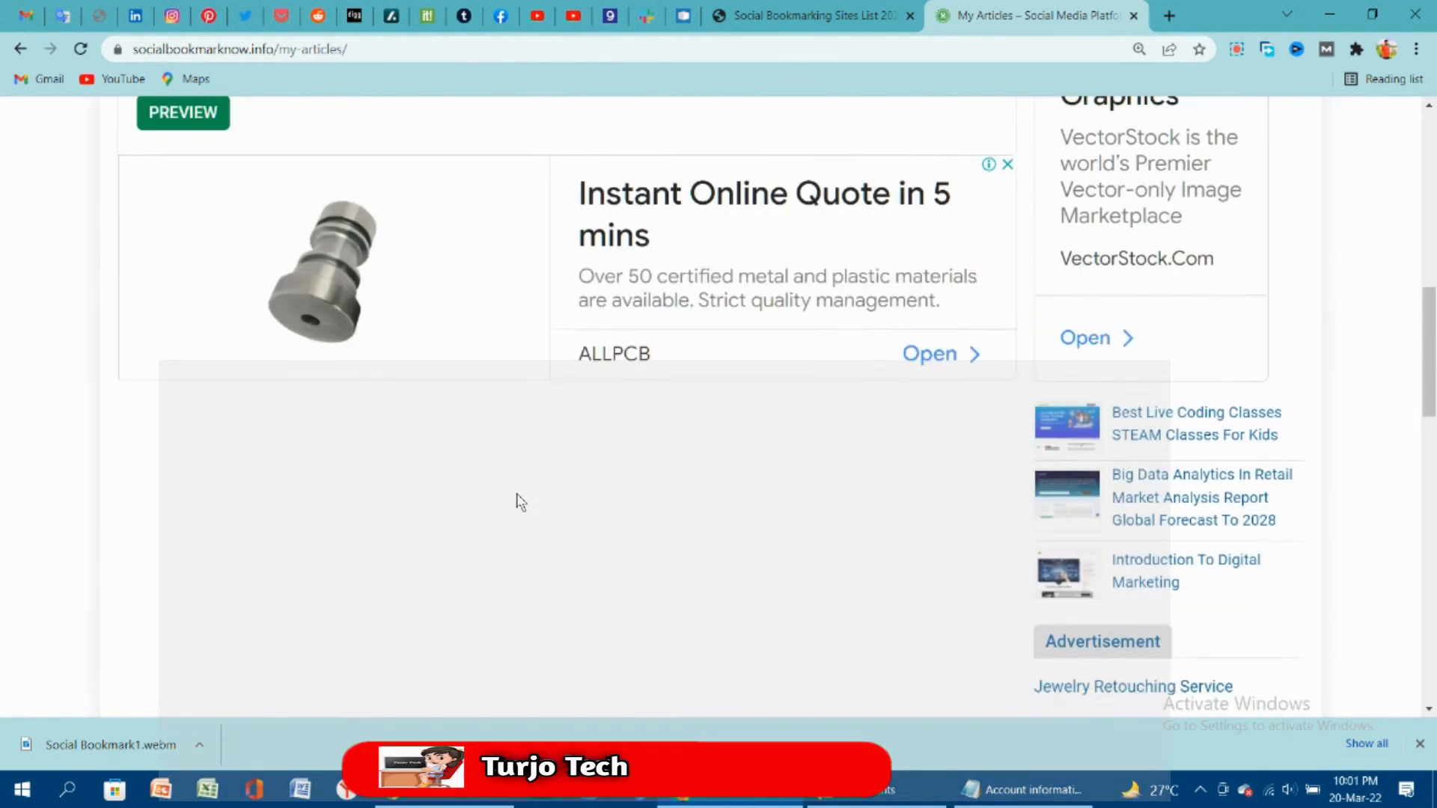
{"action": "scroll", "coordinate": [522, 500], "scroll_direction": "up", "scroll_amount": 4}
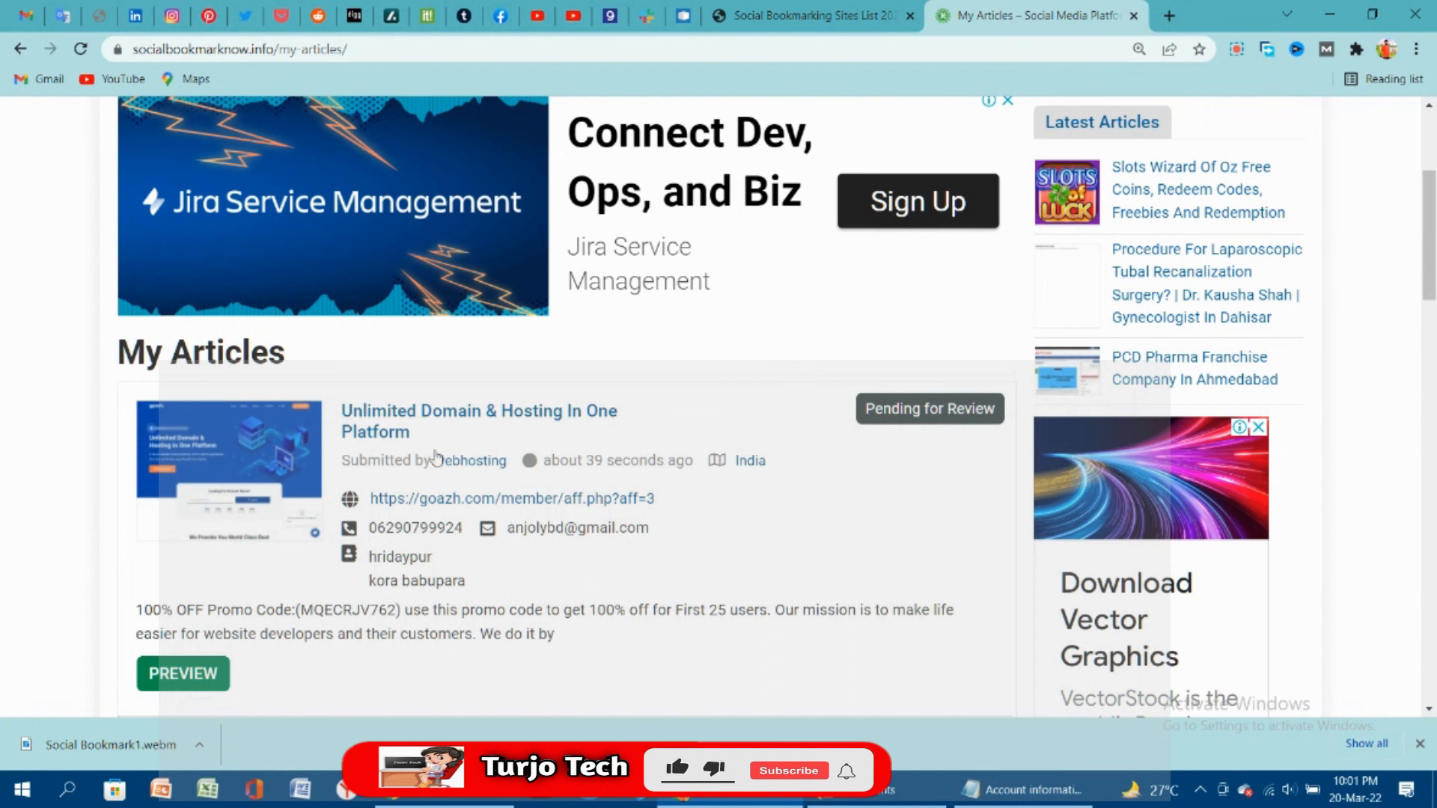